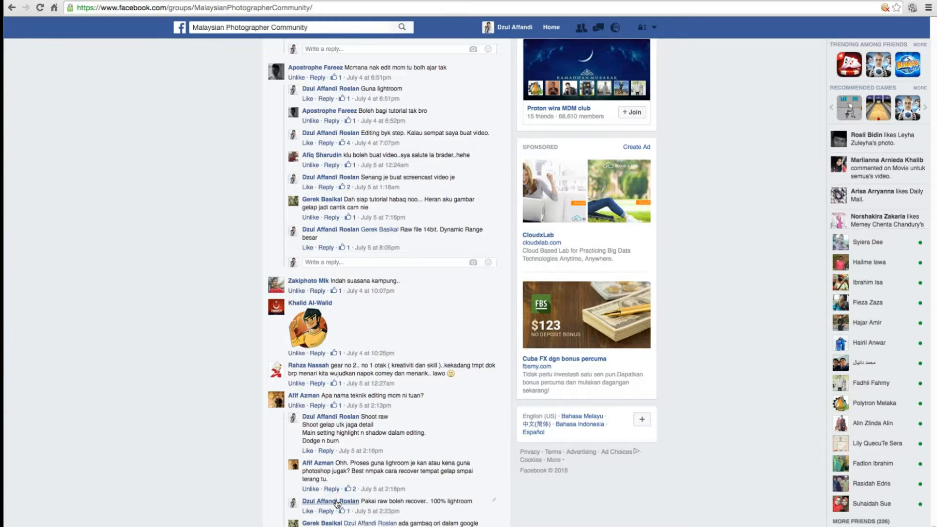
Read through the group post's comments about how the photo was edited
scroll(337, 502, down, 1)
scroll(354, 510, down, 3)
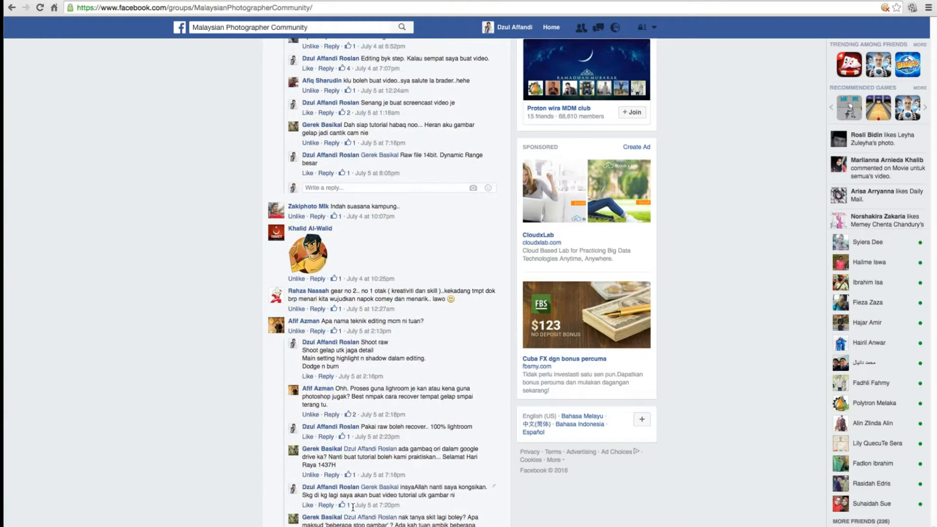
scroll(353, 507, down, 2)
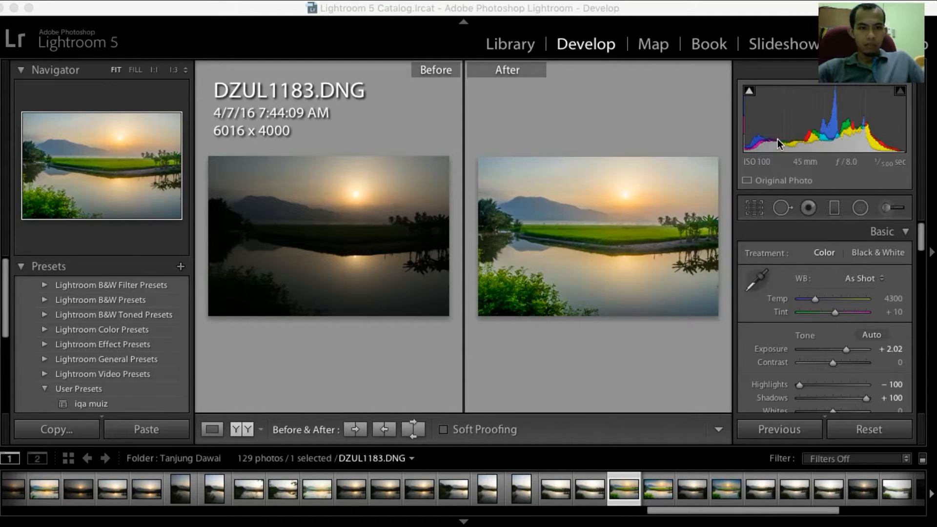
View DZUL1185.DNG as a single image and look over its basic tone settings
click(749, 89)
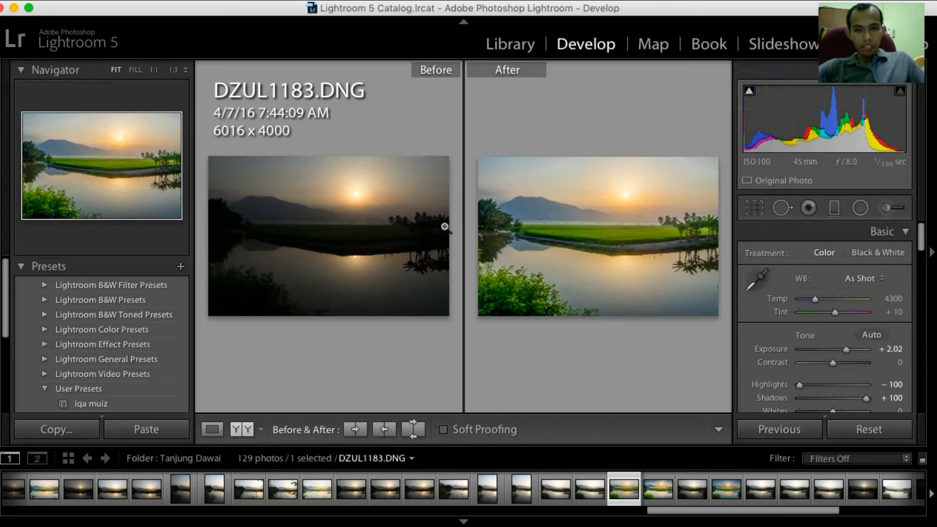
click(688, 490)
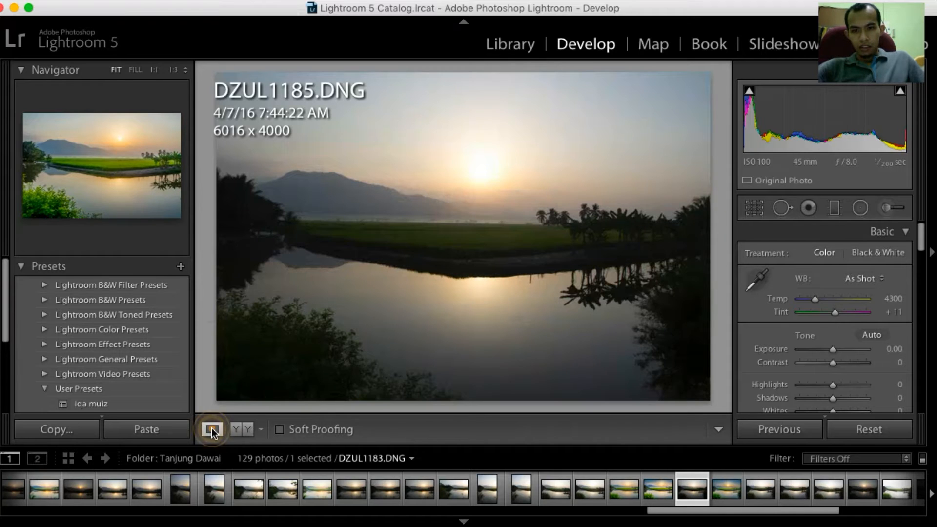
click(212, 429)
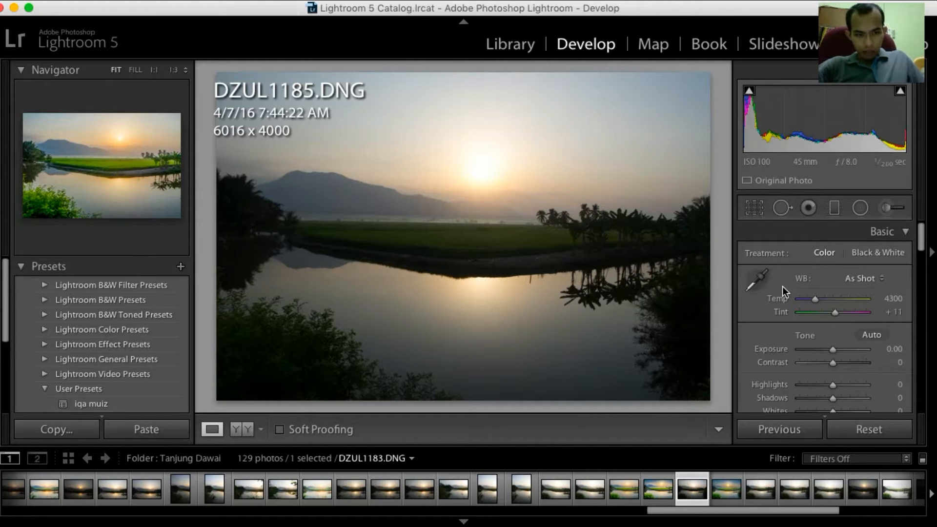
scroll(783, 263, down, 5)
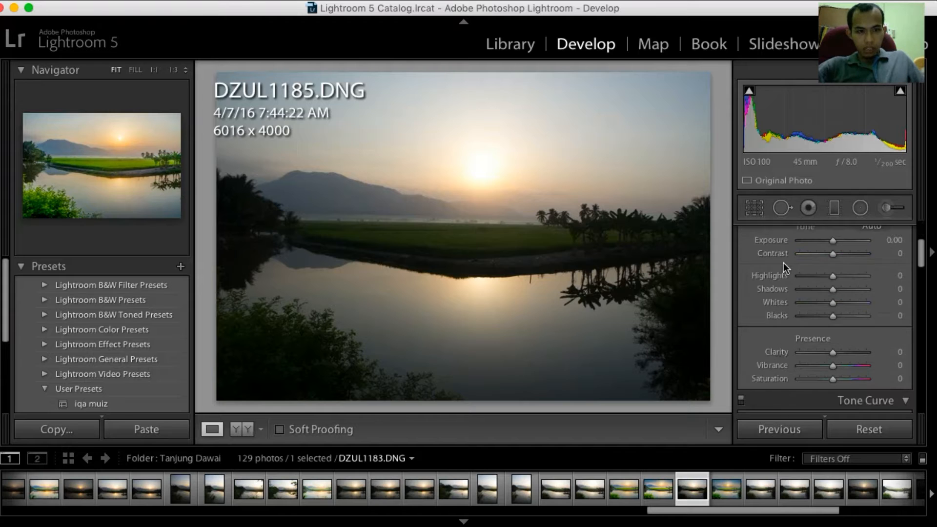
scroll(783, 263, up, 2)
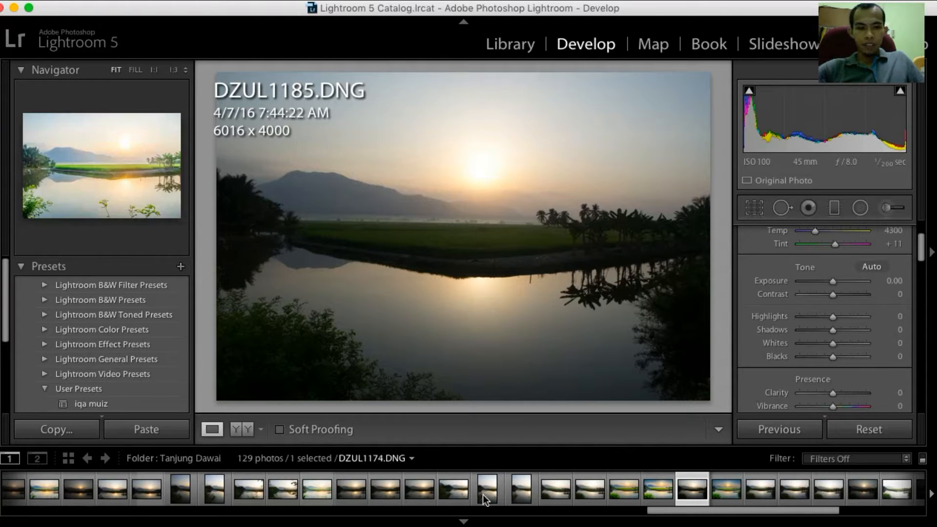
Open the overexposed photo DZUL1191.DNG from the filmstrip and check its histogram for highlight clipping
scroll(523, 498, right, 5)
scroll(523, 497, right, 3)
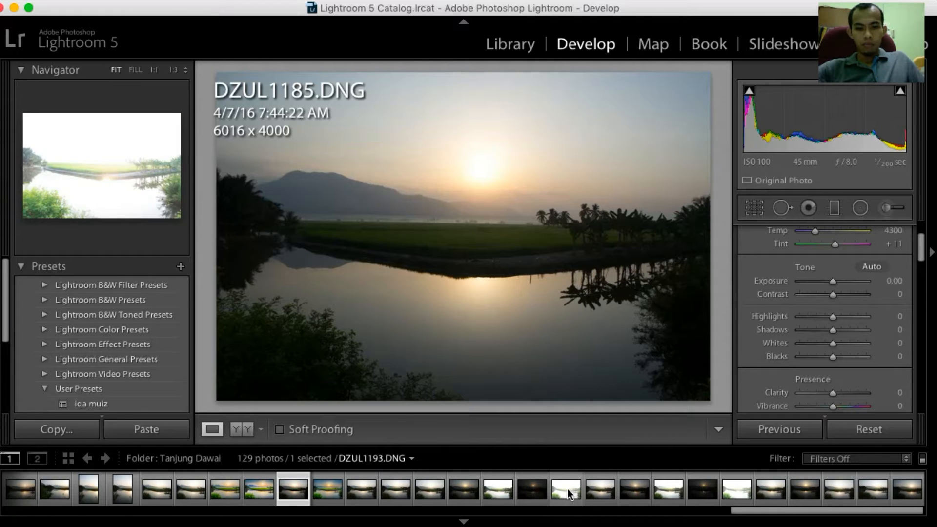
click(507, 493)
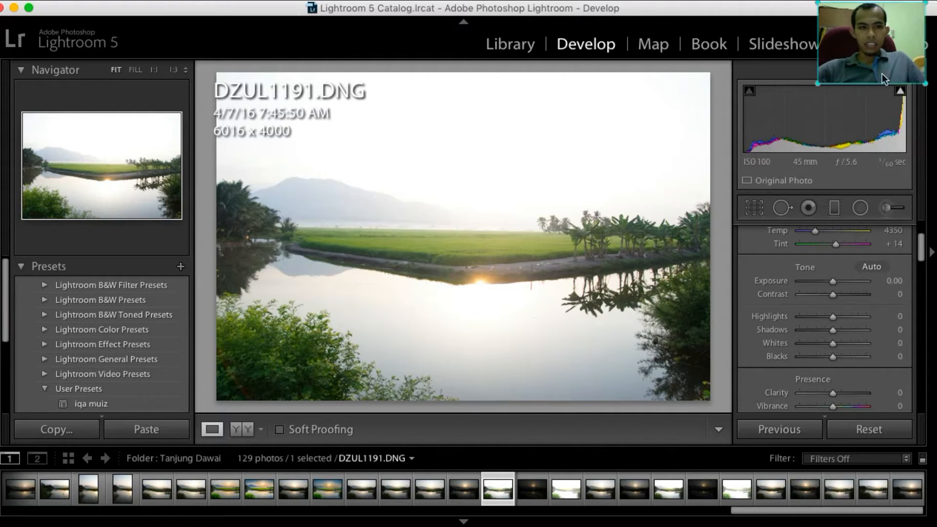
click(900, 92)
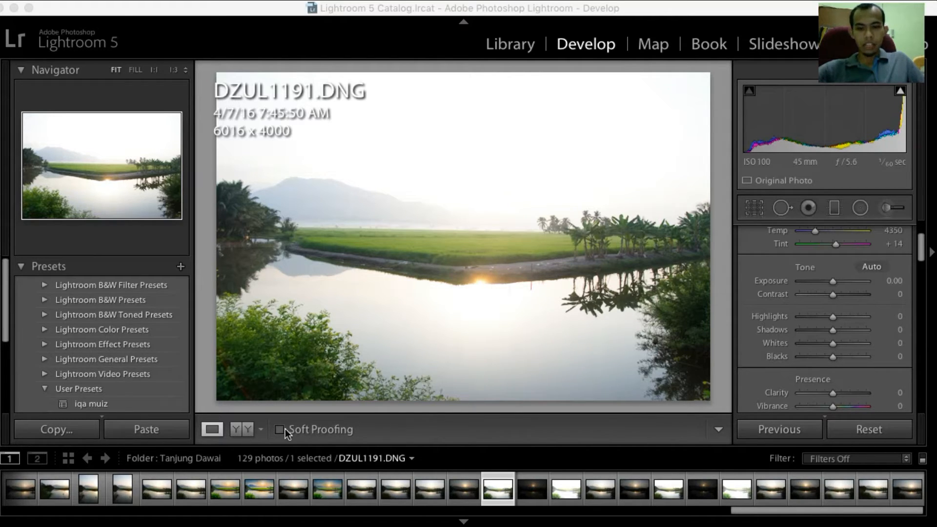
Open photo DZUL1187.DNG from the filmstrip and set its Highlights to −100
click(358, 490)
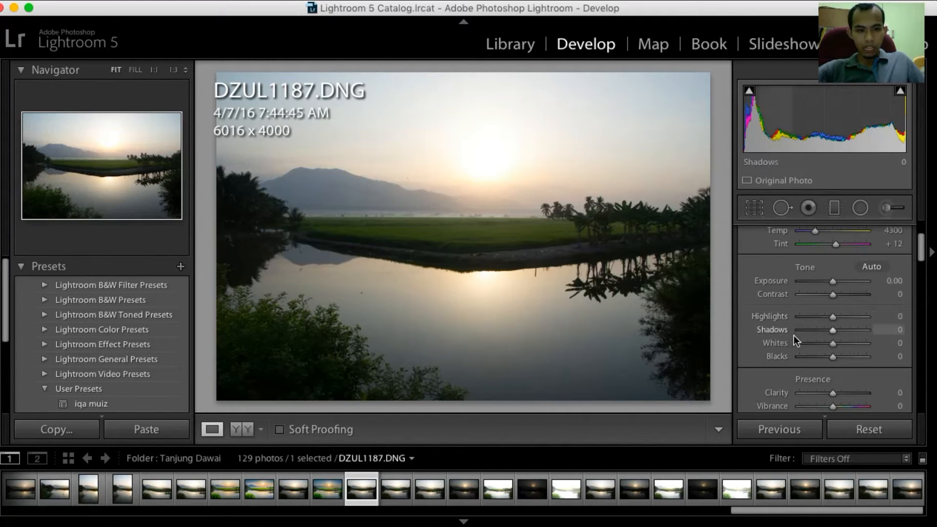
scroll(793, 335, down, 3)
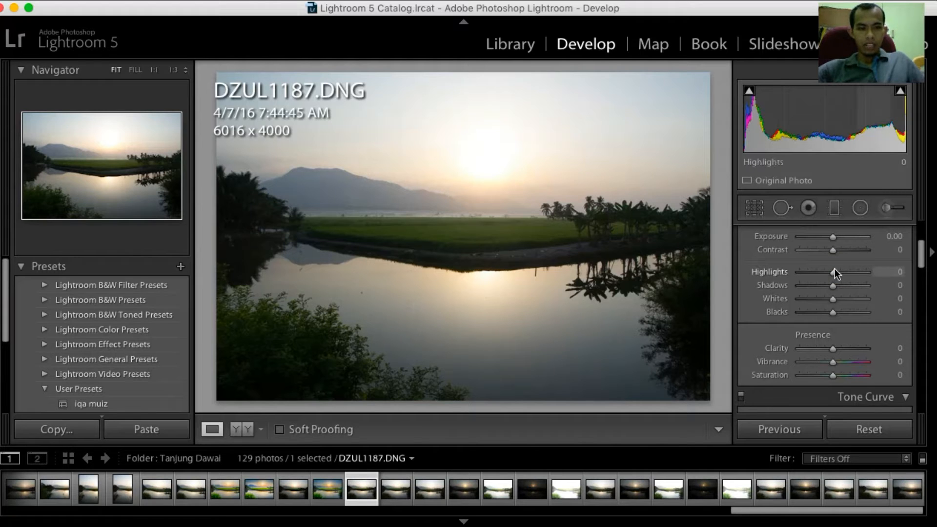
drag(832, 271, 751, 272)
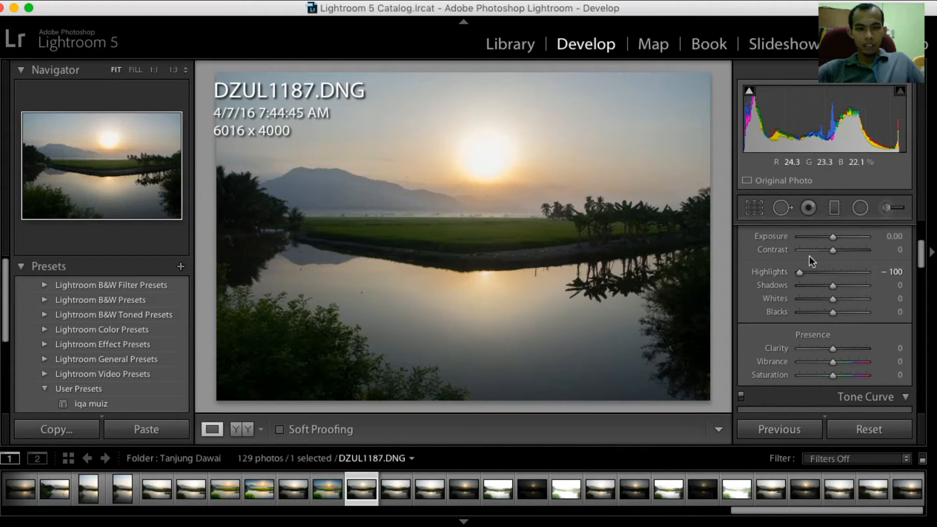
mouse_move(798, 272)
mouse_down()
mouse_move(826, 272)
mouse_move(754, 265)
mouse_move(825, 272)
mouse_move(785, 274)
mouse_up()
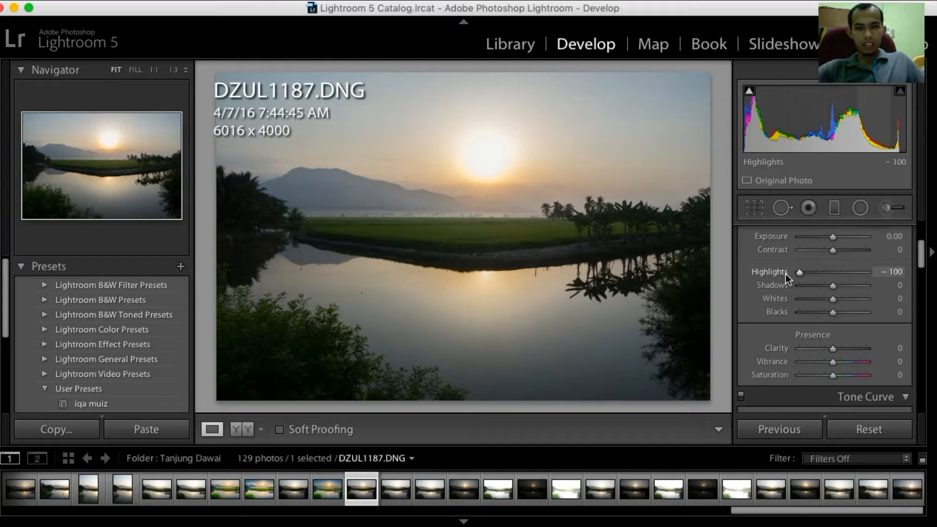
mouse_move(800, 272)
mouse_down()
mouse_move(832, 275)
mouse_move(786, 273)
mouse_move(833, 275)
mouse_move(786, 274)
mouse_up()
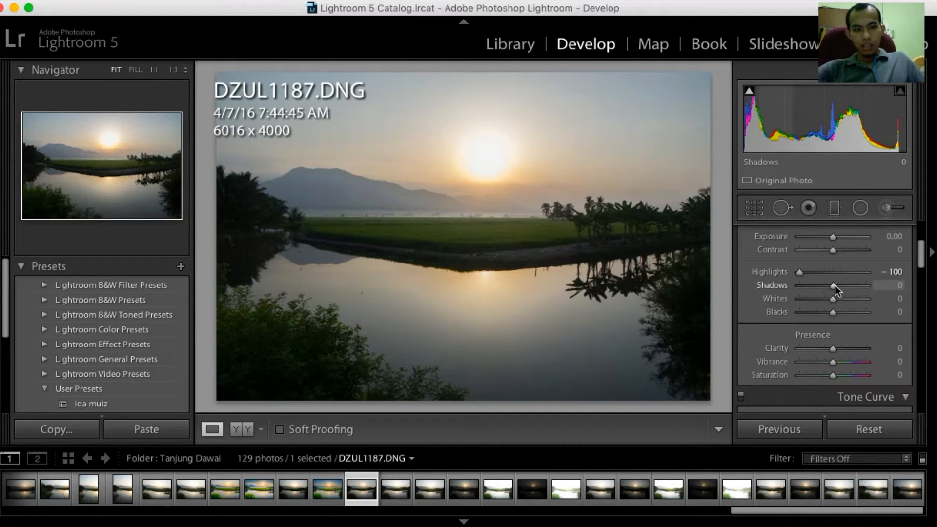
Set the photo's Shadows to +100, compare it before and after side by side, and return to the single-image view
drag(835, 285, 787, 290)
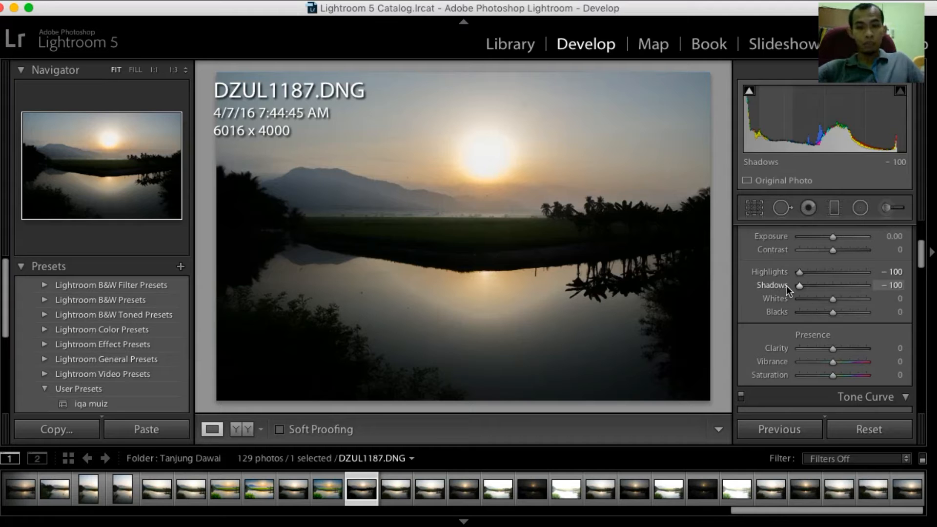
click(846, 292)
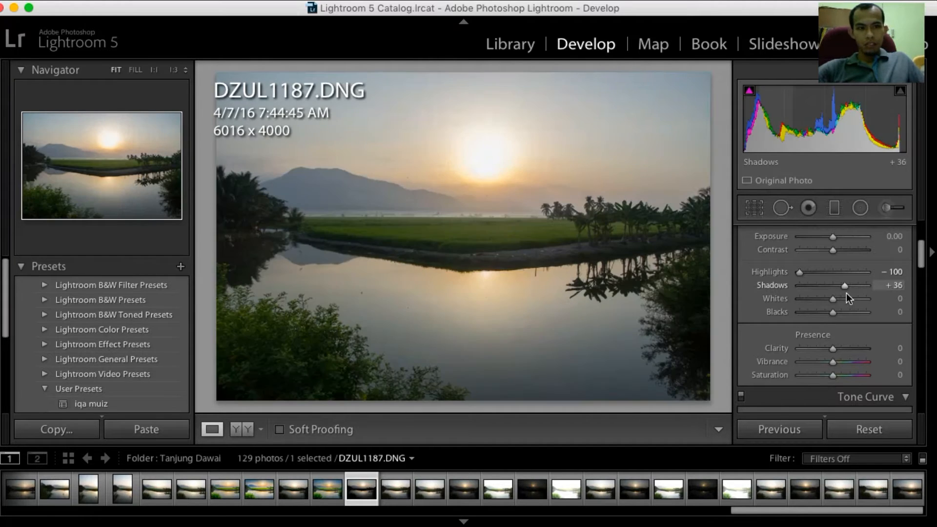
drag(846, 293, 870, 286)
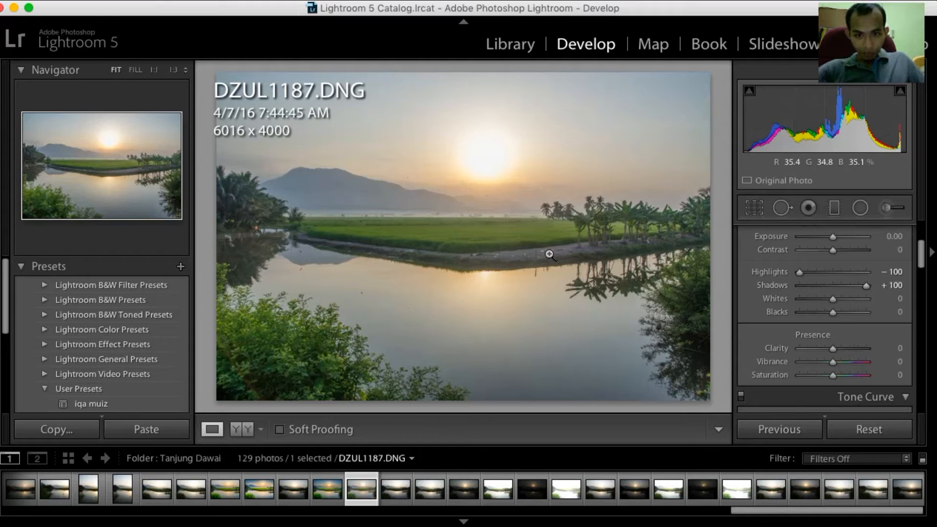
click(243, 430)
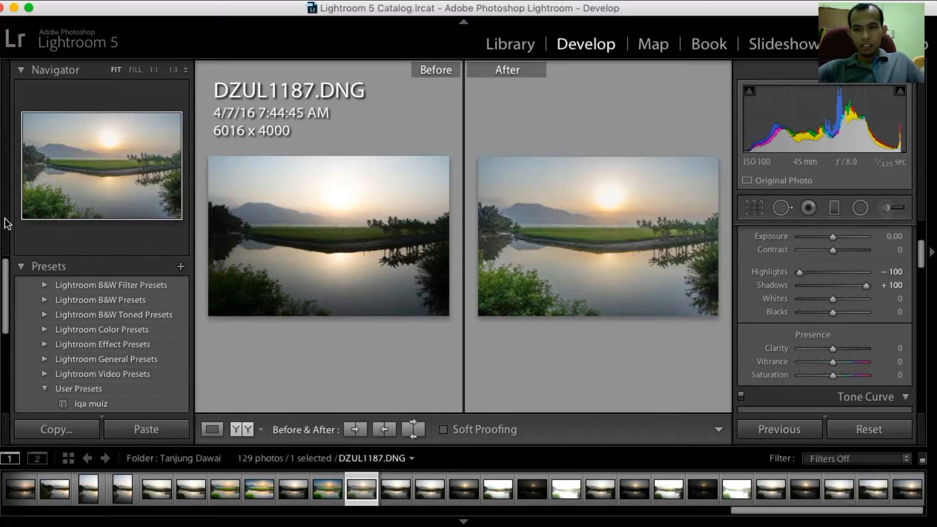
click(212, 429)
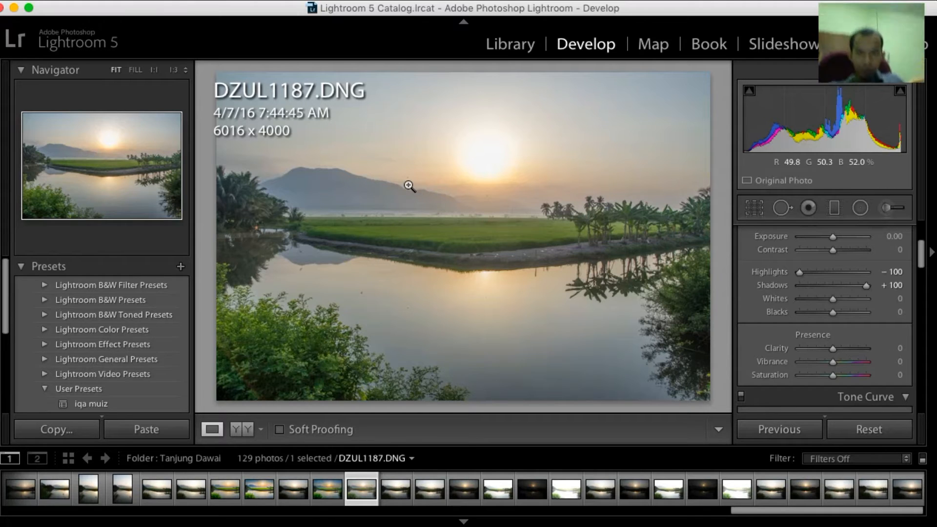
Draw a graduated filter over the sky down to the horizon with exposure −2.27 and contrast −1
click(835, 209)
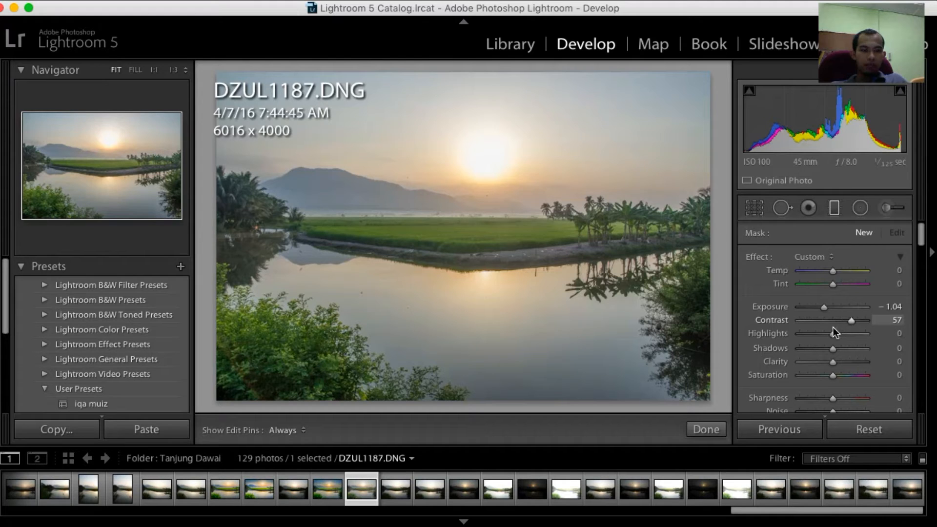
click(831, 321)
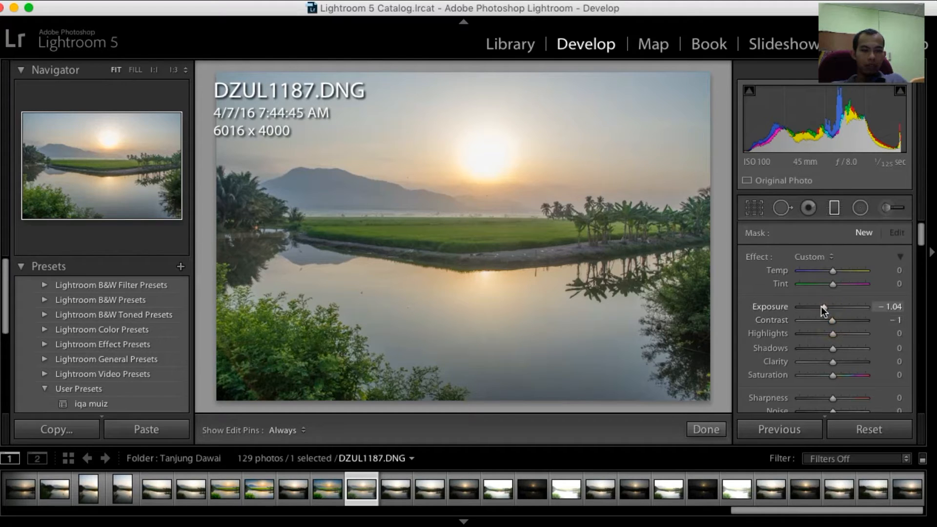
drag(821, 307, 814, 308)
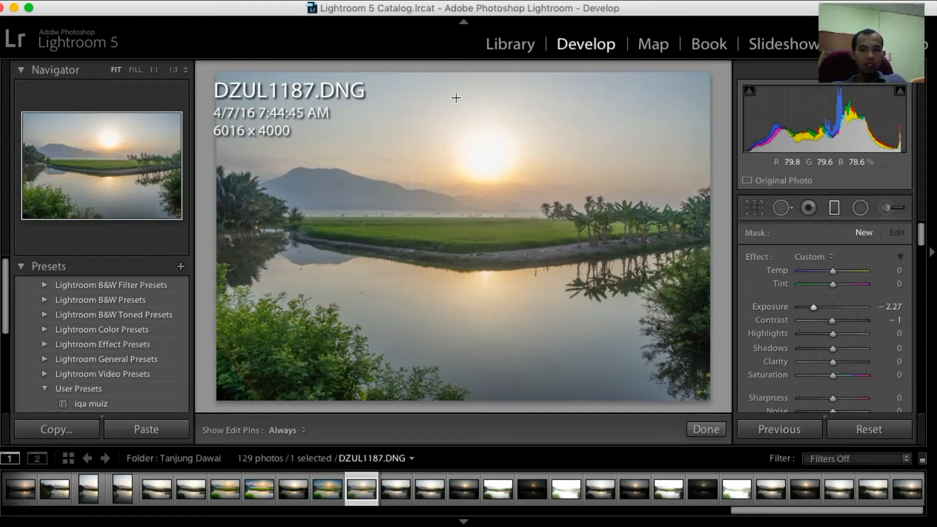
drag(460, 88, 461, 218)
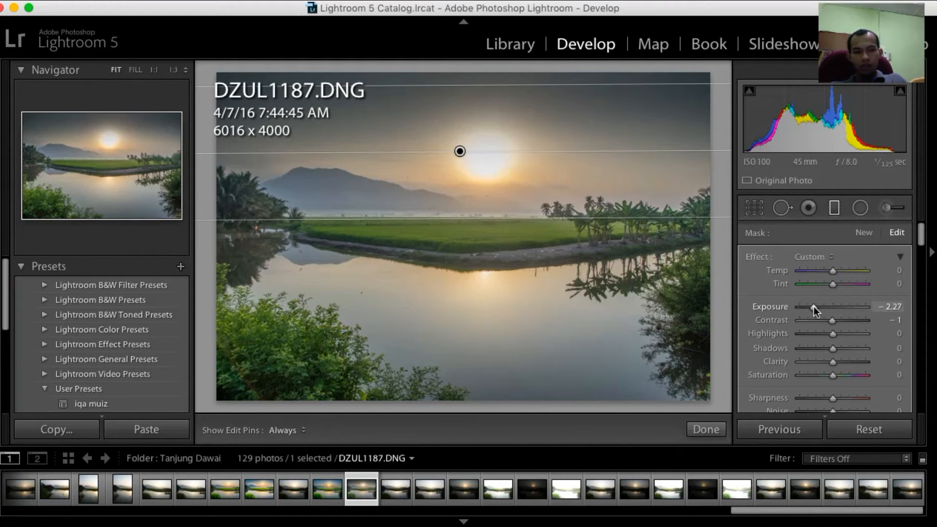
Set the sky gradient's exposure to −1.74 and temperature to −38, and fine-tune its upper and lower edges
drag(813, 306, 818, 306)
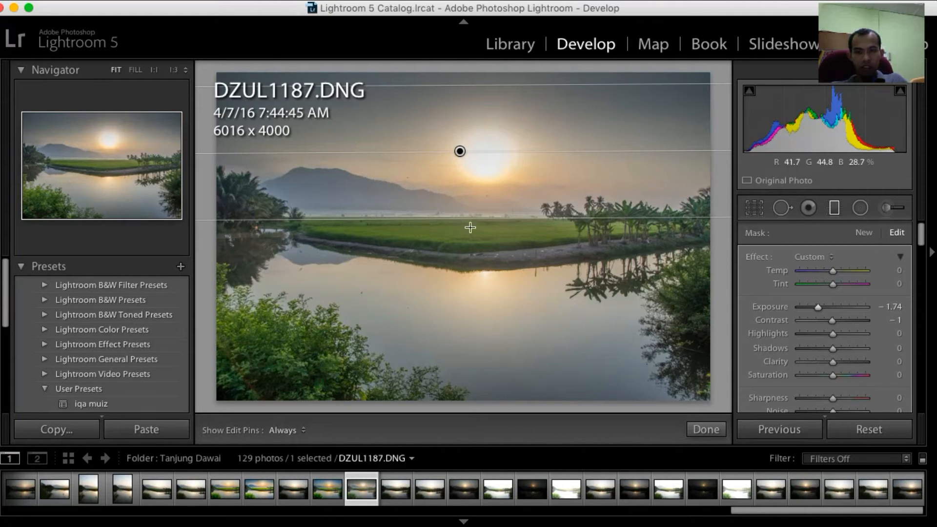
drag(470, 222, 470, 230)
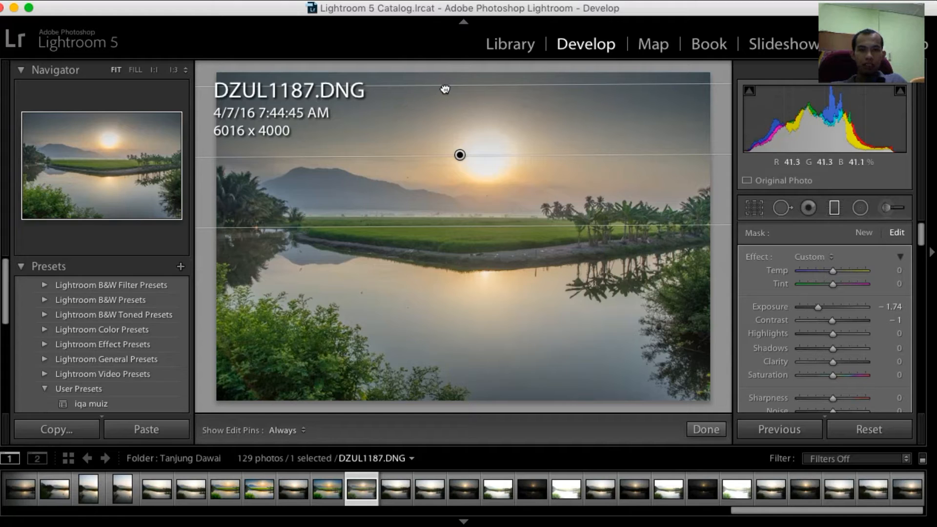
drag(444, 89, 447, 84)
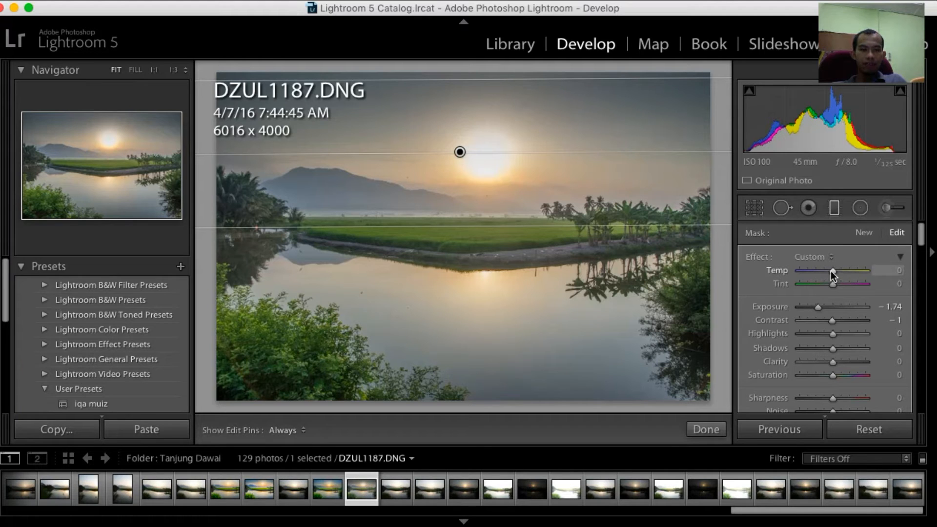
drag(831, 270, 816, 272)
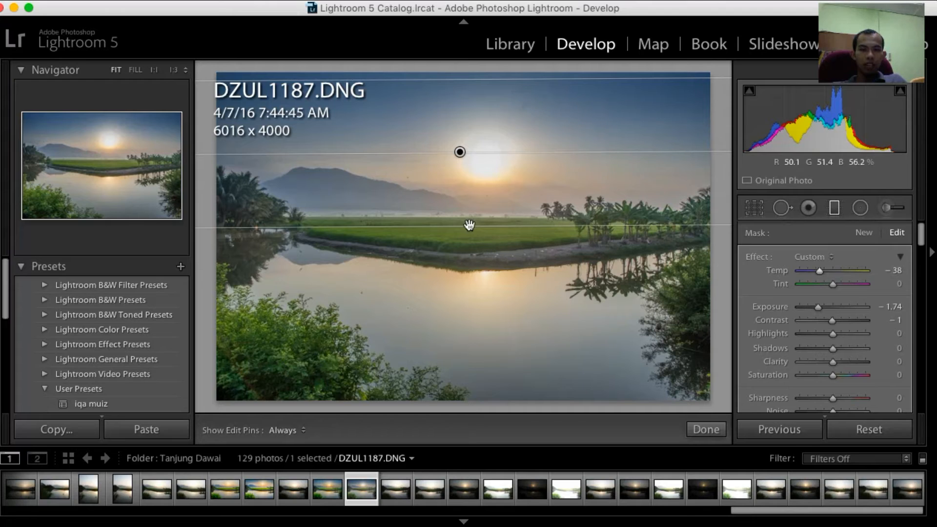
drag(471, 224, 472, 217)
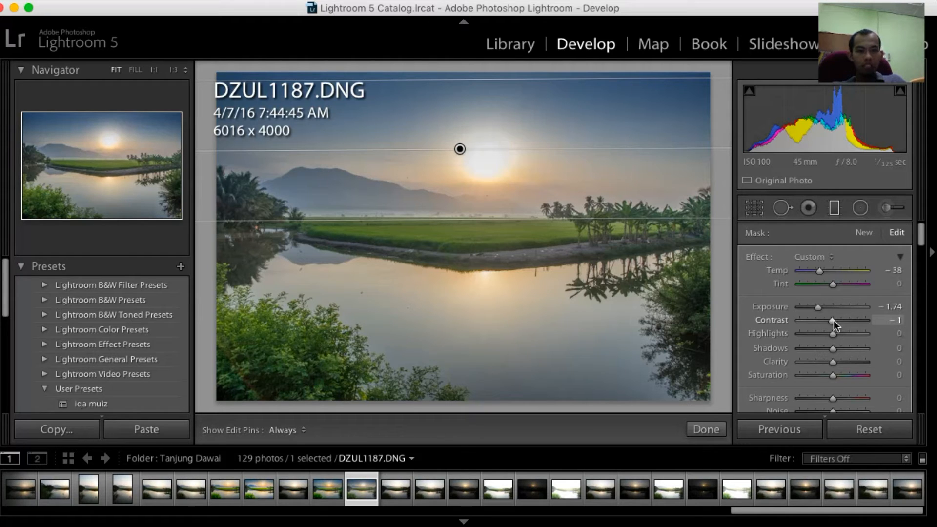
Set the sky gradient's contrast to 44, shadows to −12, clarity to 38 and saturation to 14, and compare the finished photo before and after
drag(833, 321, 844, 363)
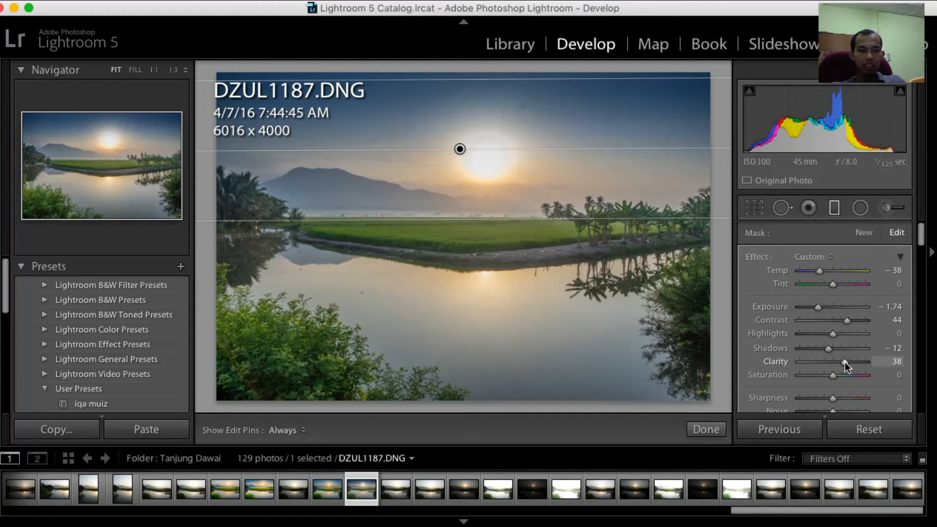
mouse_move(838, 374)
mouse_down()
mouse_move(827, 376)
mouse_move(855, 375)
mouse_move(837, 377)
mouse_up()
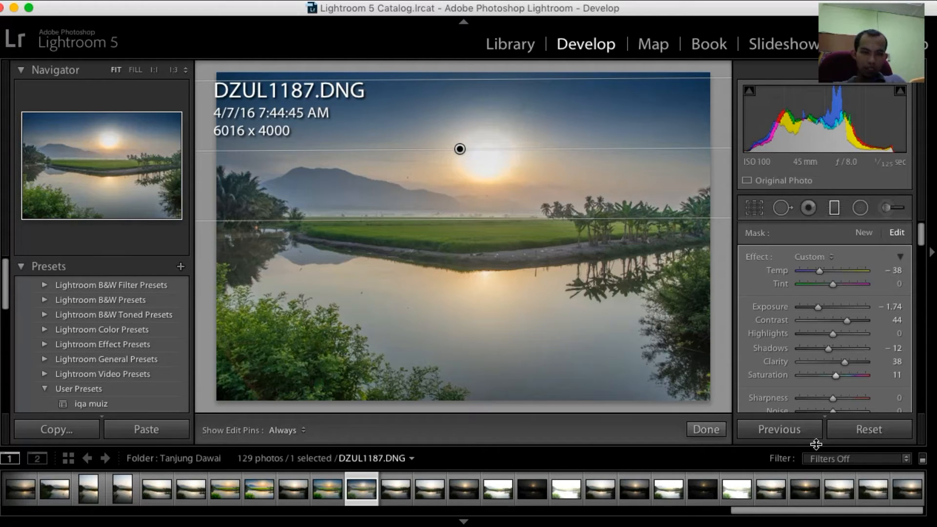
drag(836, 379, 839, 379)
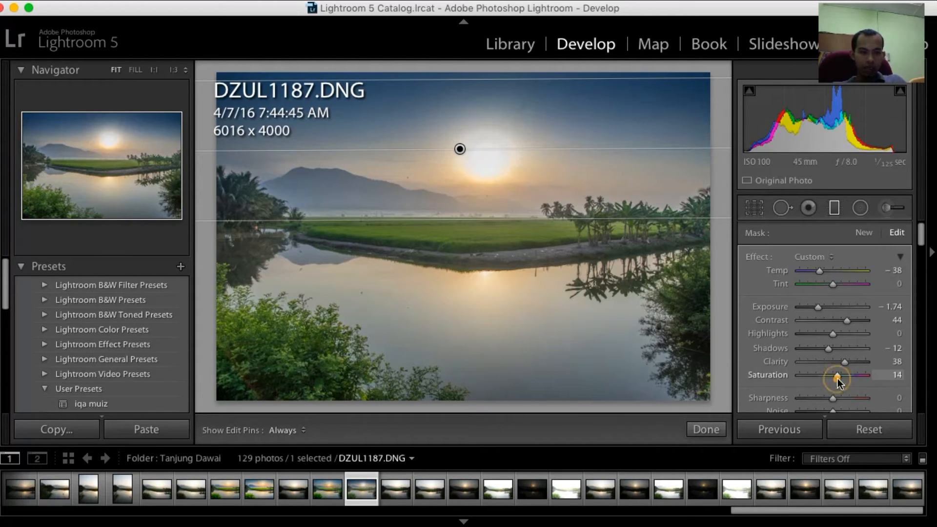
click(720, 429)
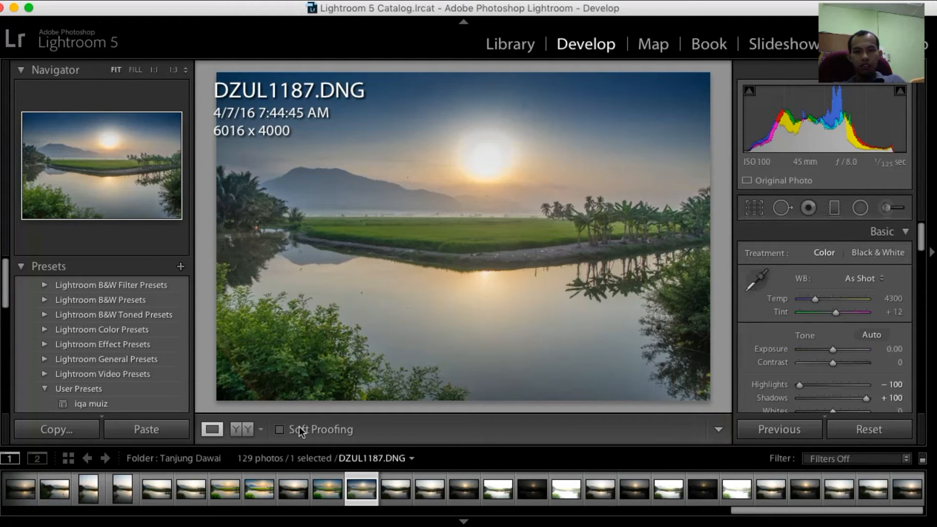
click(241, 431)
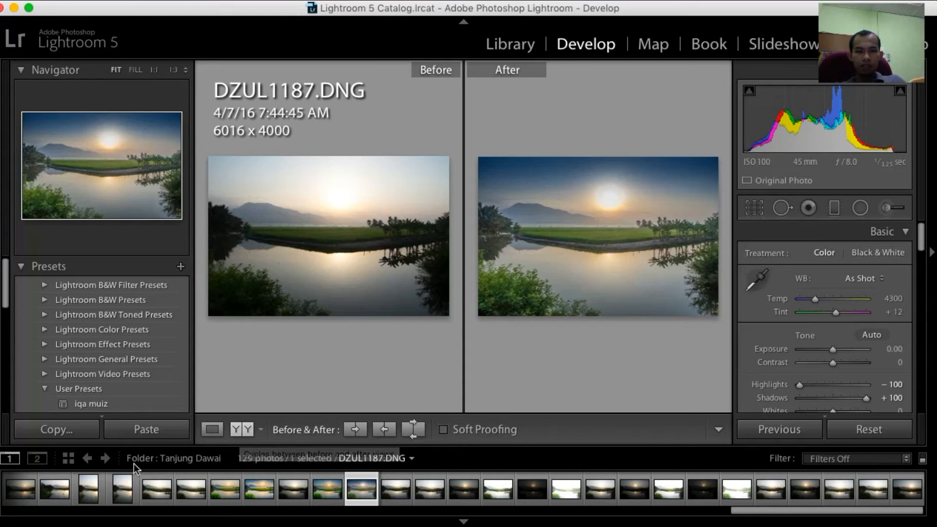
click(211, 430)
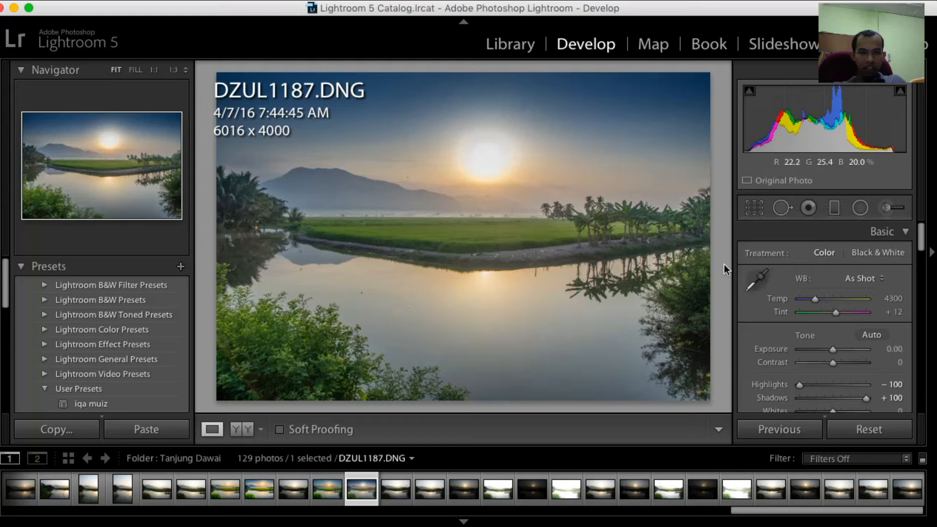
Set the photo's HSL luminance to +100 for green and −25 for blue
drag(921, 236, 920, 300)
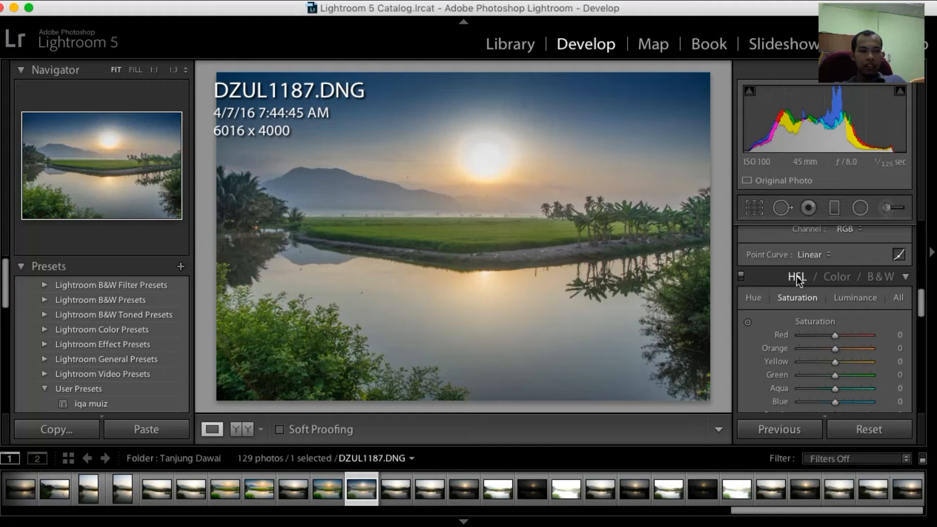
click(847, 298)
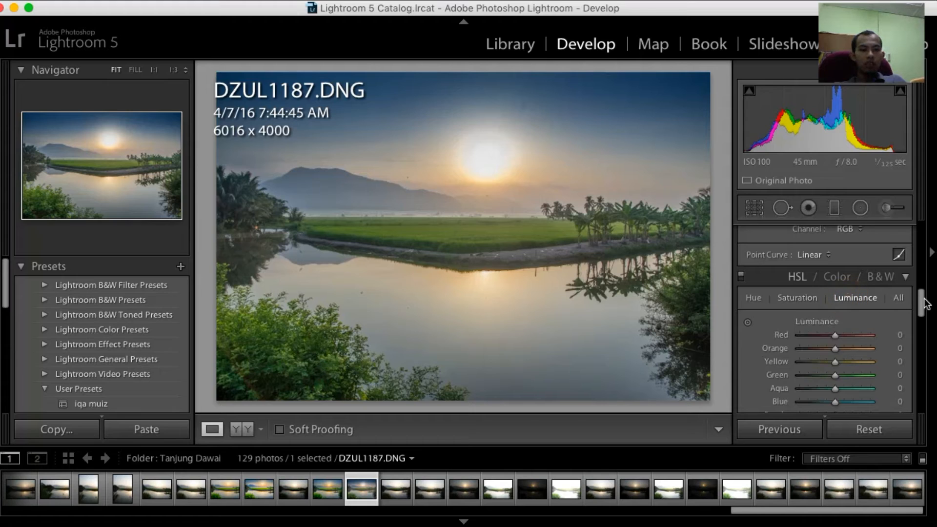
mouse_move(923, 302)
mouse_down()
mouse_move(923, 317)
mouse_move(923, 307)
mouse_up()
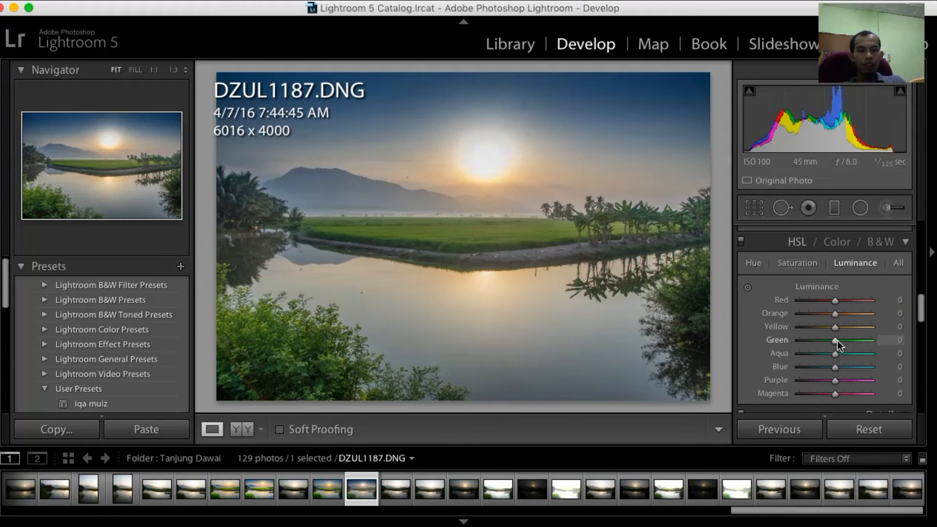
mouse_move(835, 341)
mouse_down()
mouse_move(859, 341)
mouse_move(834, 340)
mouse_up()
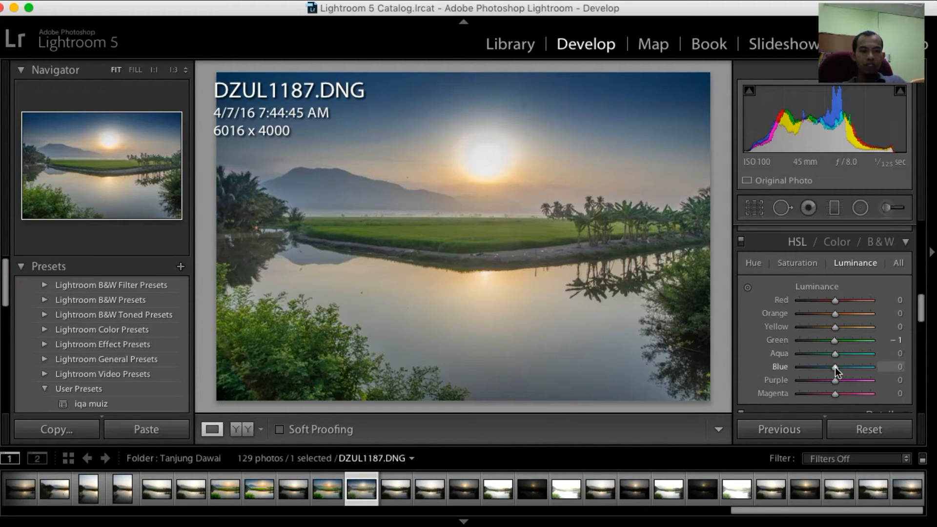
mouse_move(836, 367)
mouse_down()
mouse_move(865, 366)
mouse_move(845, 377)
mouse_up()
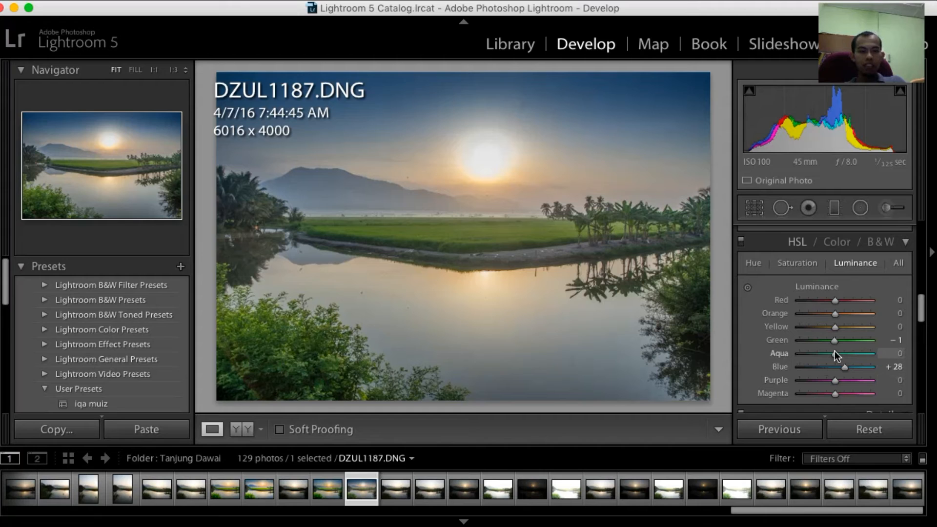
drag(843, 369, 834, 367)
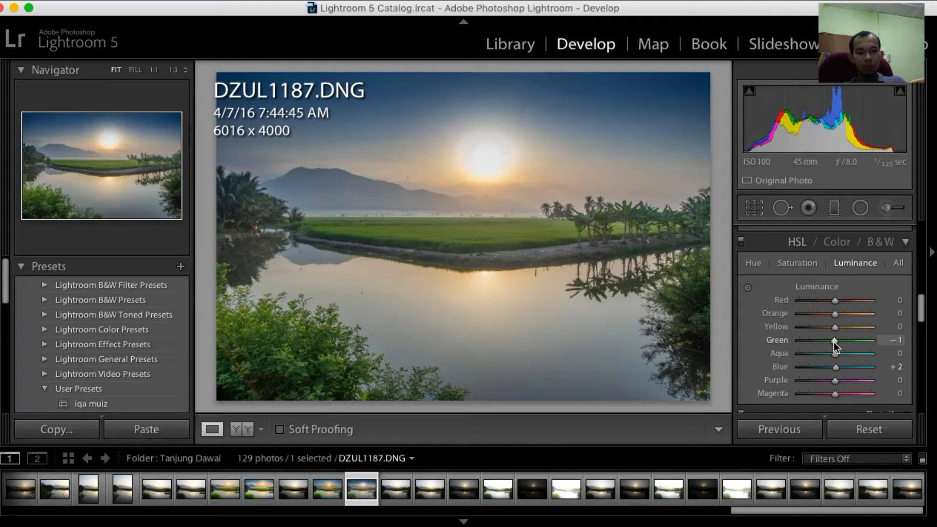
drag(833, 341, 877, 342)
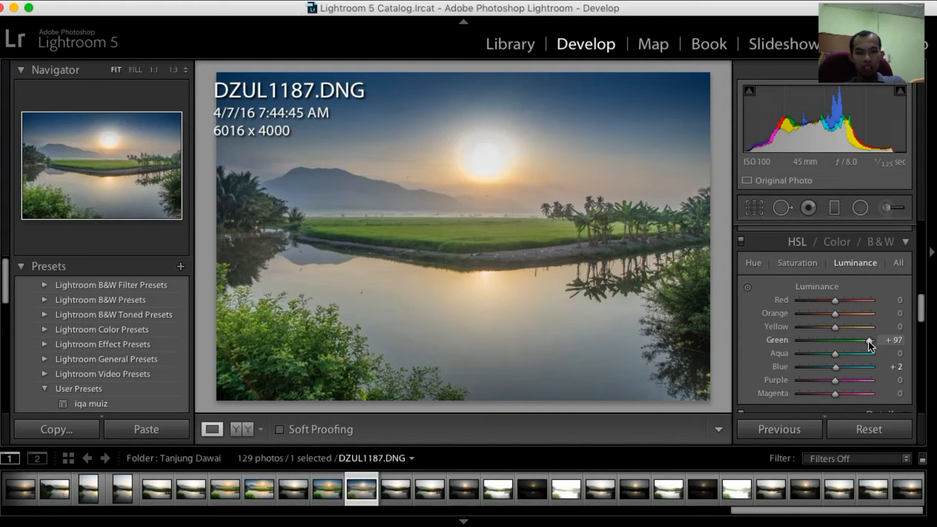
drag(869, 341, 860, 344)
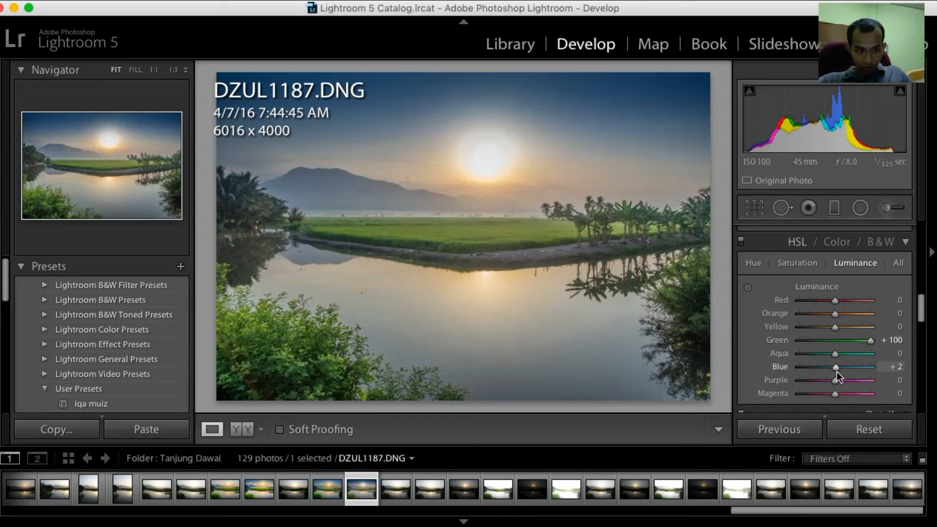
mouse_move(836, 371)
mouse_down()
mouse_move(850, 371)
mouse_move(823, 377)
mouse_up()
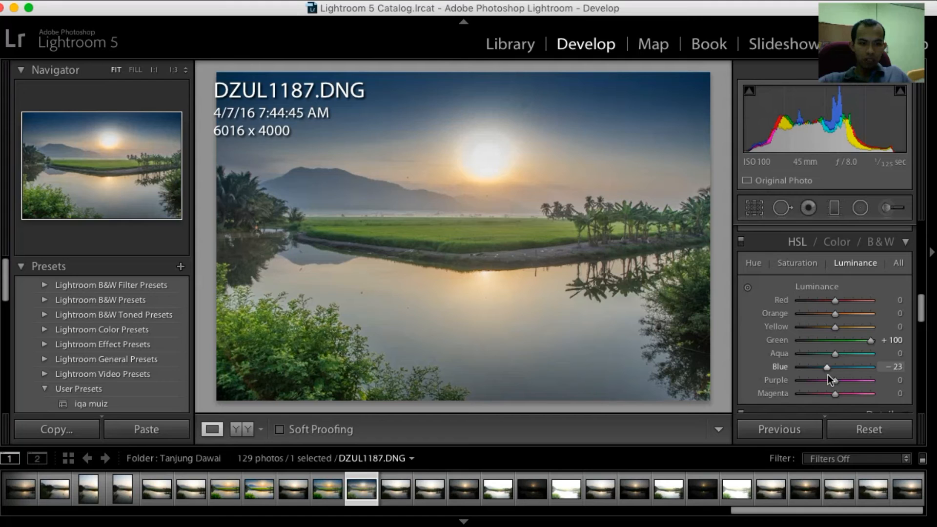
drag(828, 374, 826, 374)
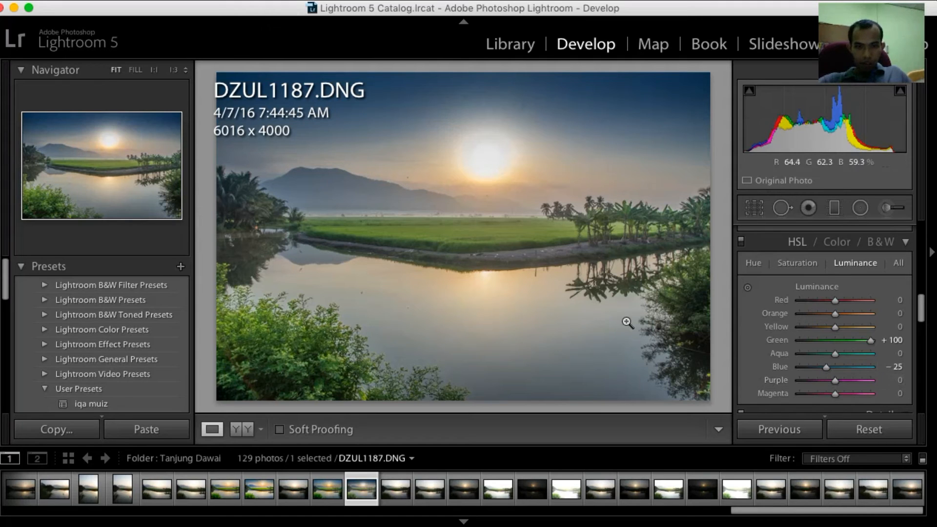
Set the photo's clarity to +38, vibrance to +27 and saturation to +9
drag(921, 312, 908, 266)
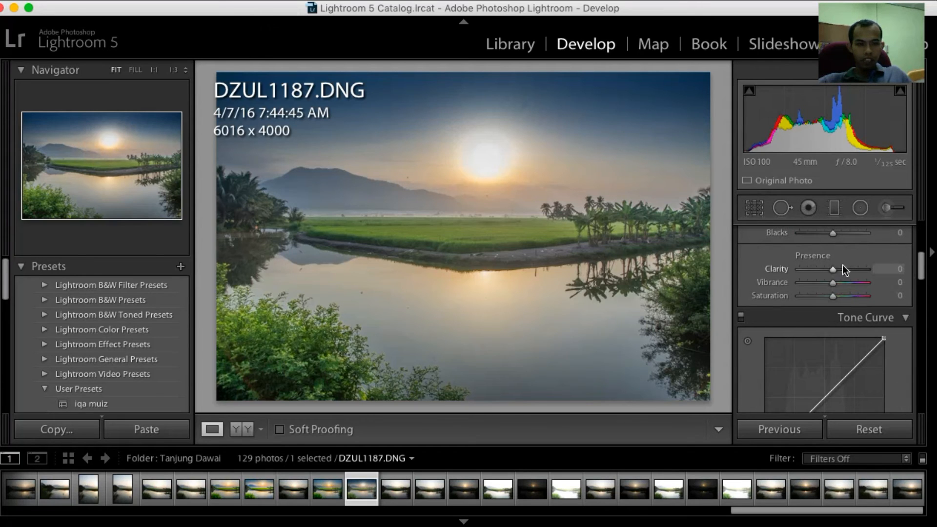
drag(831, 271, 780, 266)
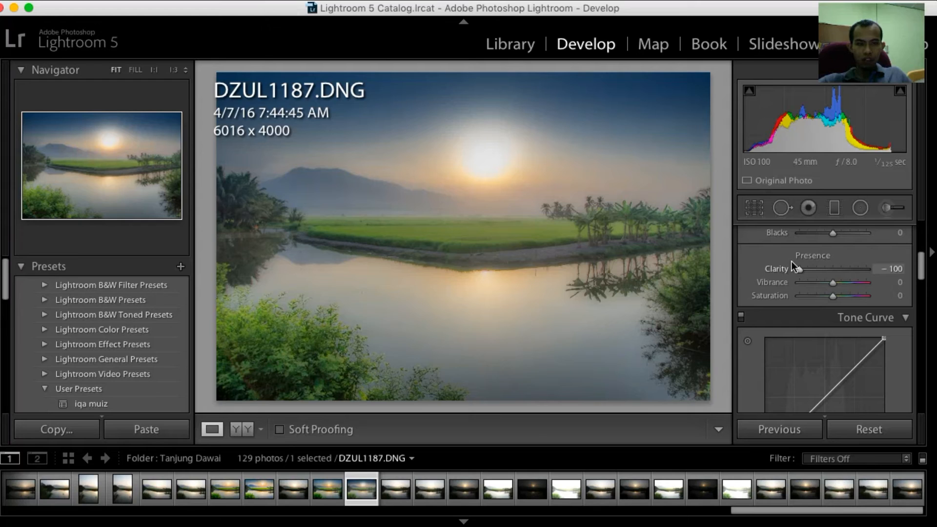
drag(830, 267, 842, 267)
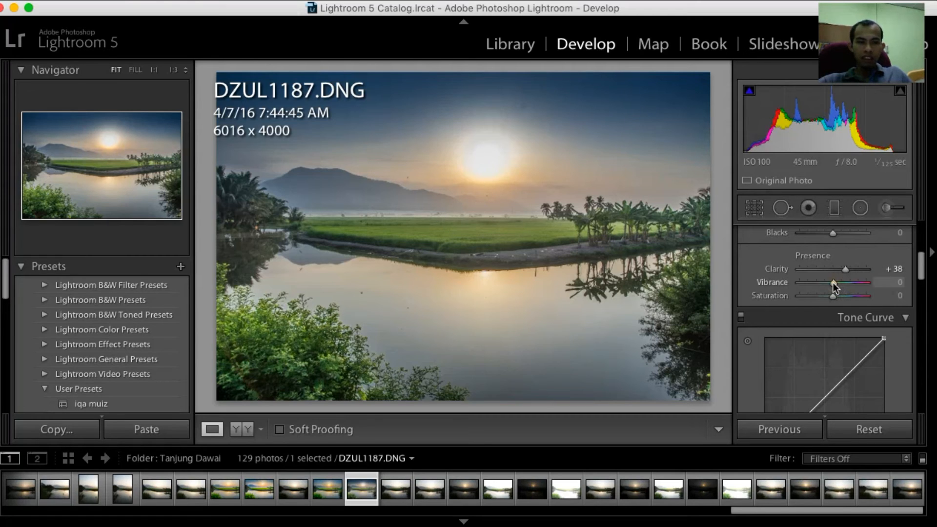
drag(833, 283, 841, 283)
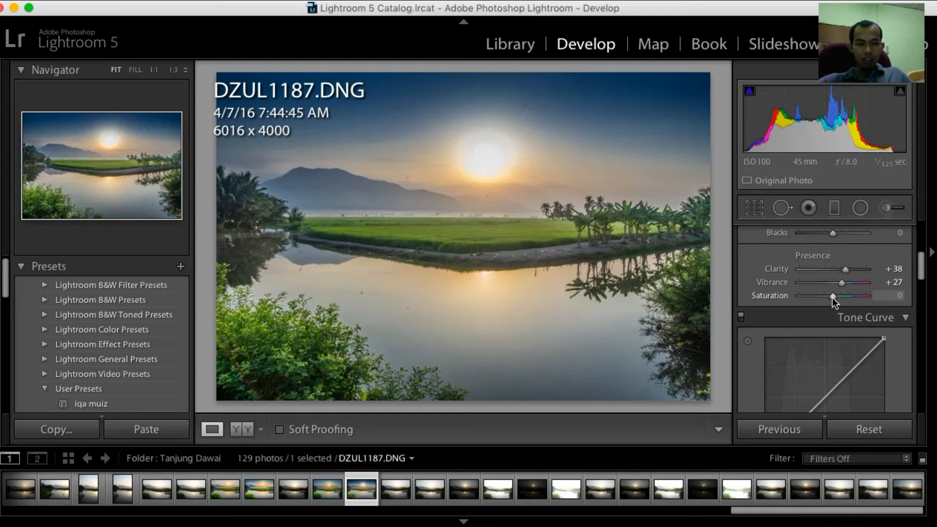
drag(832, 298, 834, 297)
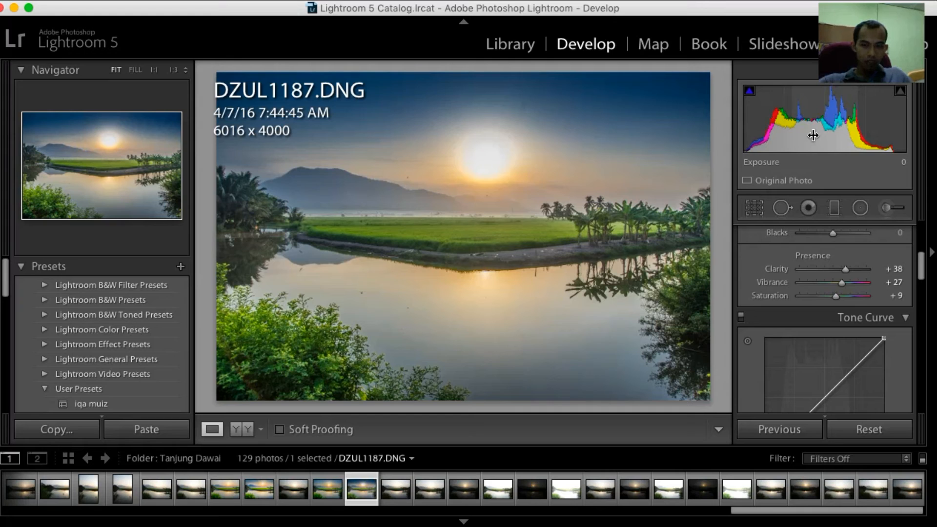
Brighten the whole photo by raising its exposure to +0.46
drag(813, 136, 839, 134)
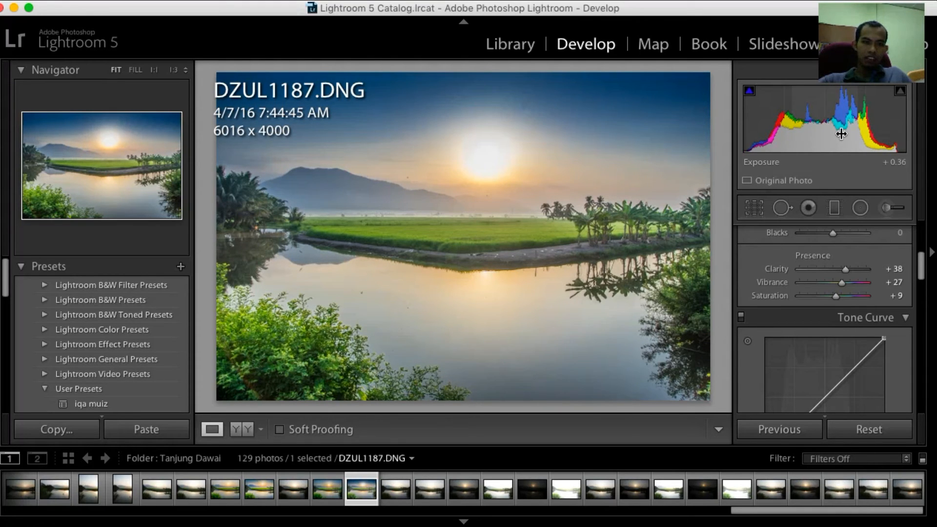
drag(843, 132, 847, 132)
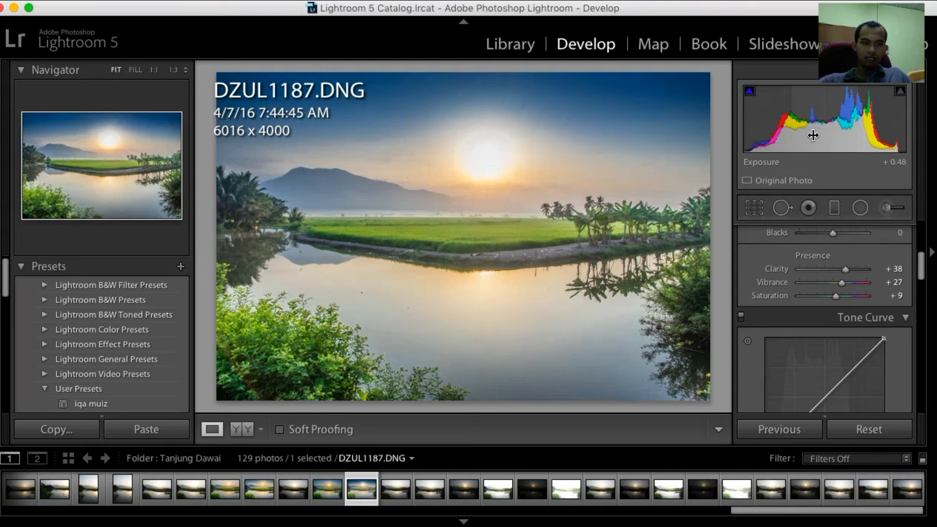
drag(822, 130, 822, 131)
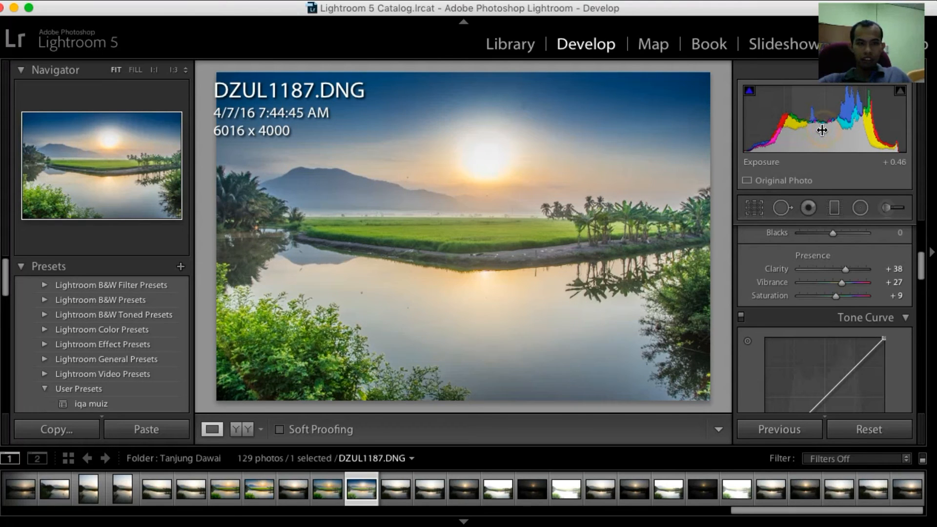
scroll(920, 262, up, 10)
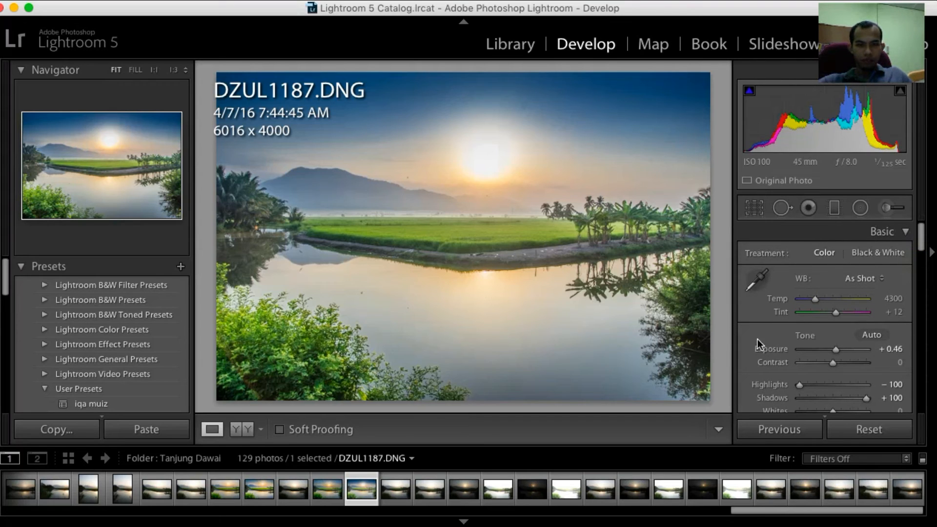
scroll(921, 234, down, 1)
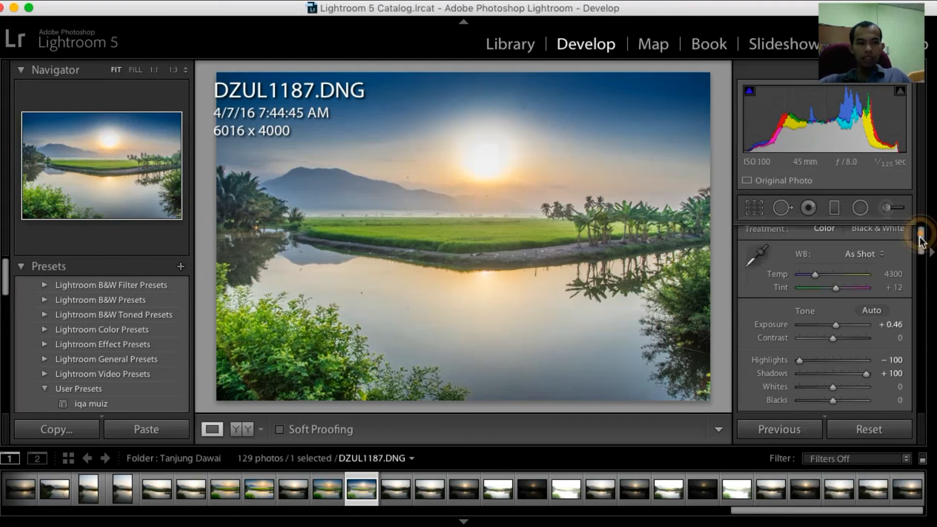
mouse_move(920, 242)
mouse_down()
mouse_move(920, 230)
mouse_move(919, 252)
mouse_up()
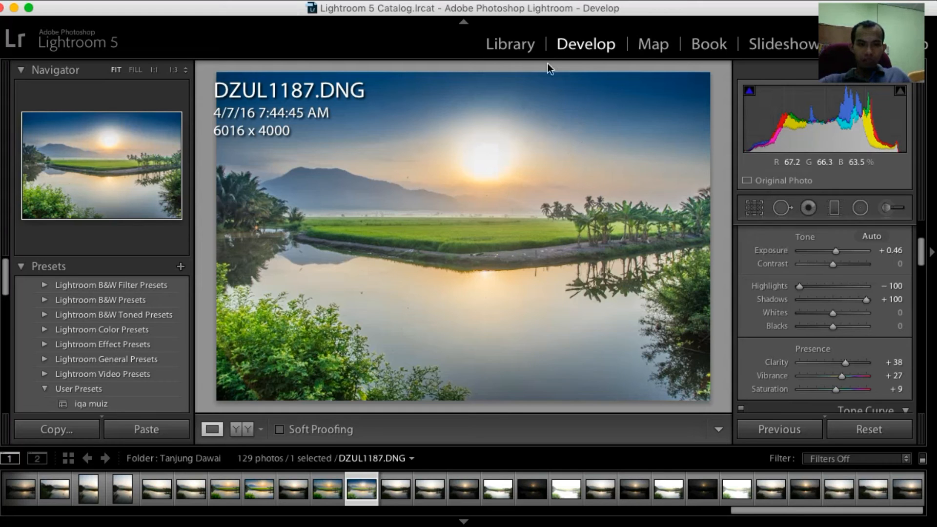
Heal the dust spot in the sky above the sun with a Spot Removal brush of size 76, feather 30 and opacity 100
click(523, 99)
click(553, 154)
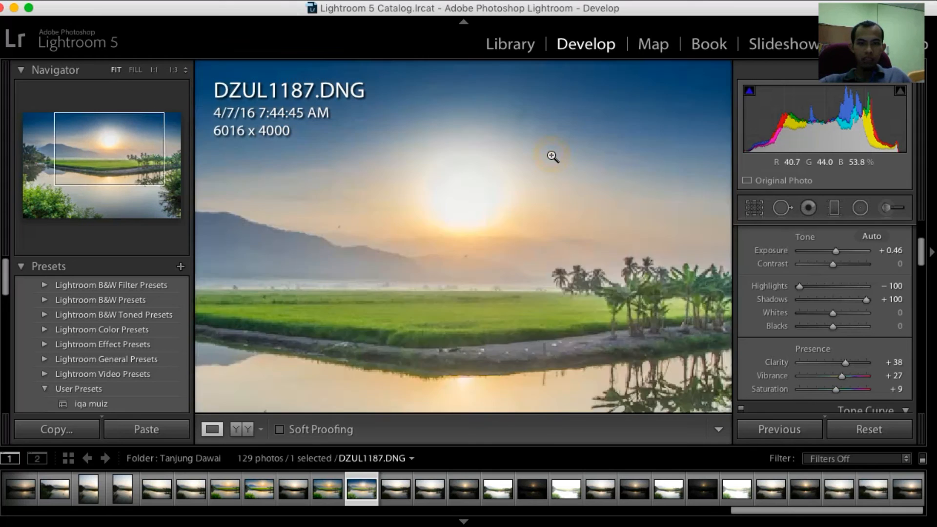
click(782, 207)
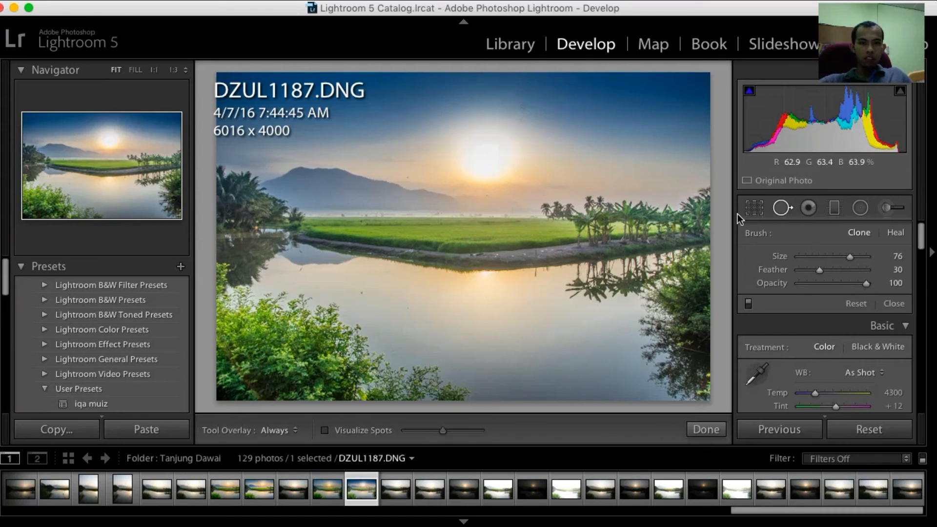
click(894, 233)
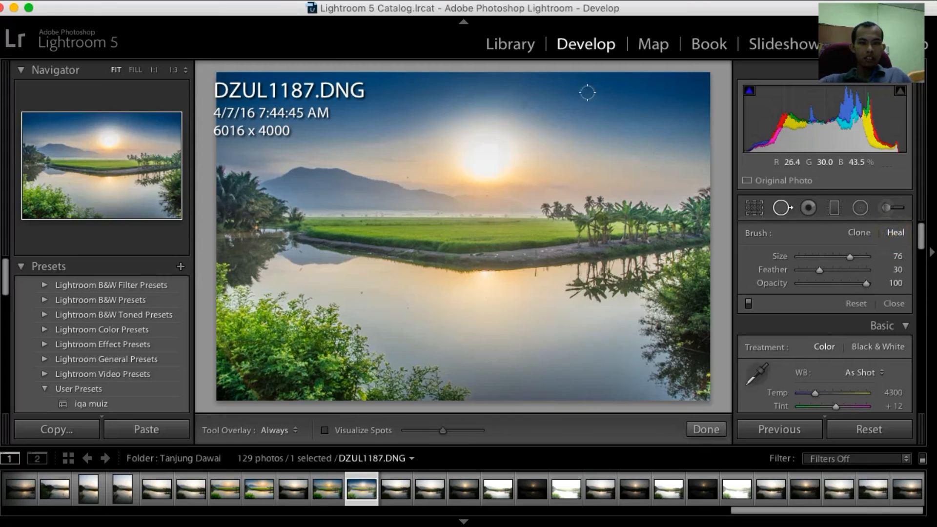
click(523, 104)
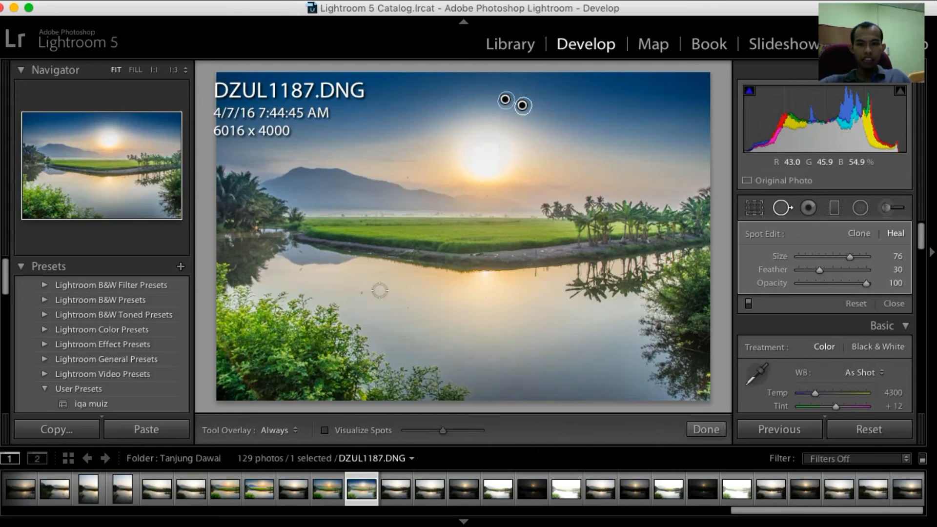
click(689, 431)
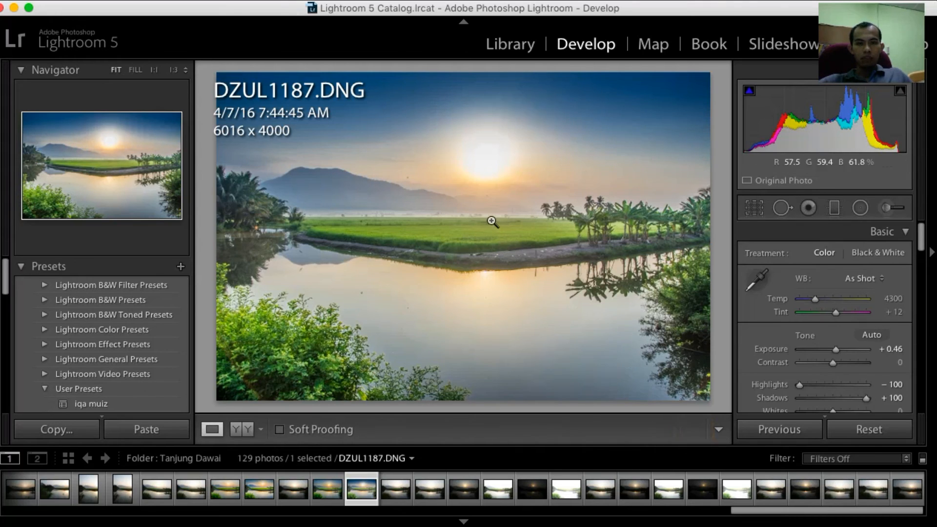
Examine the recovered detail in the muddy riverbank and the grass edge at 1:1 magnification
click(508, 257)
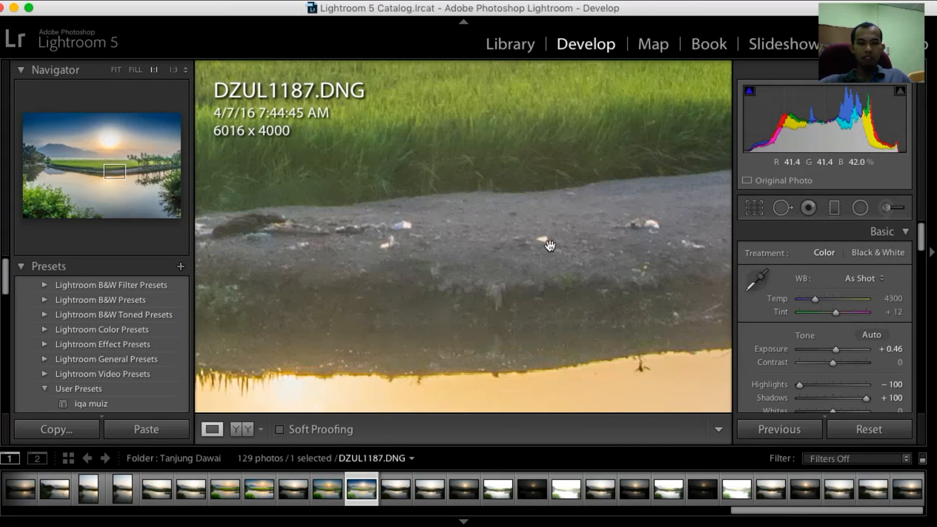
drag(498, 263, 673, 278)
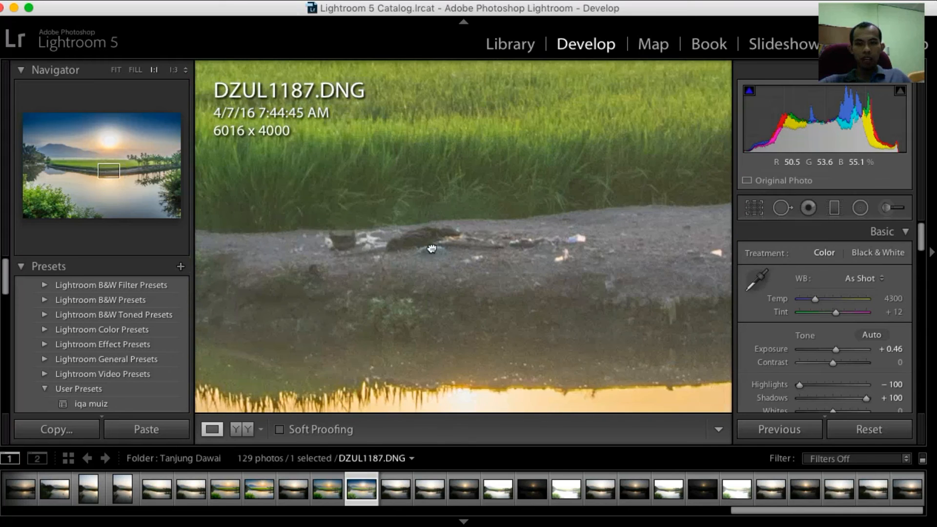
drag(432, 249, 667, 262)
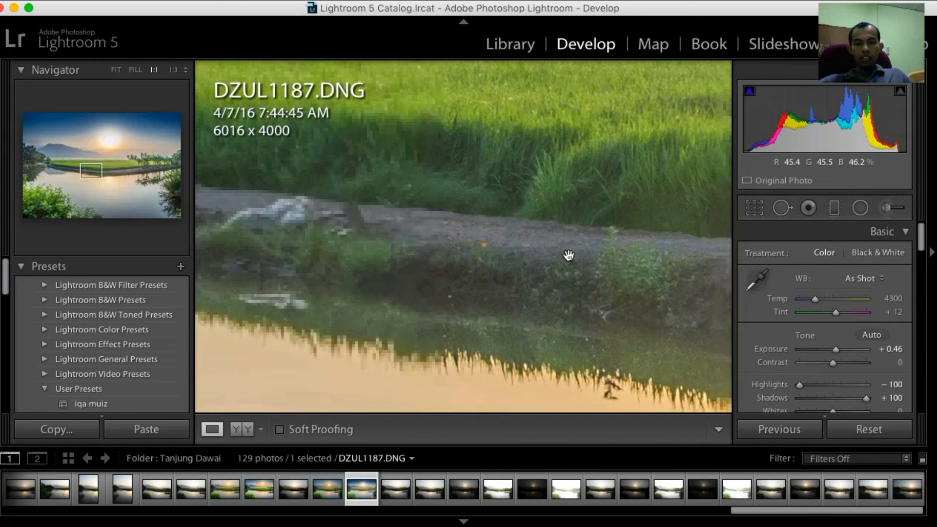
drag(569, 256, 604, 308)
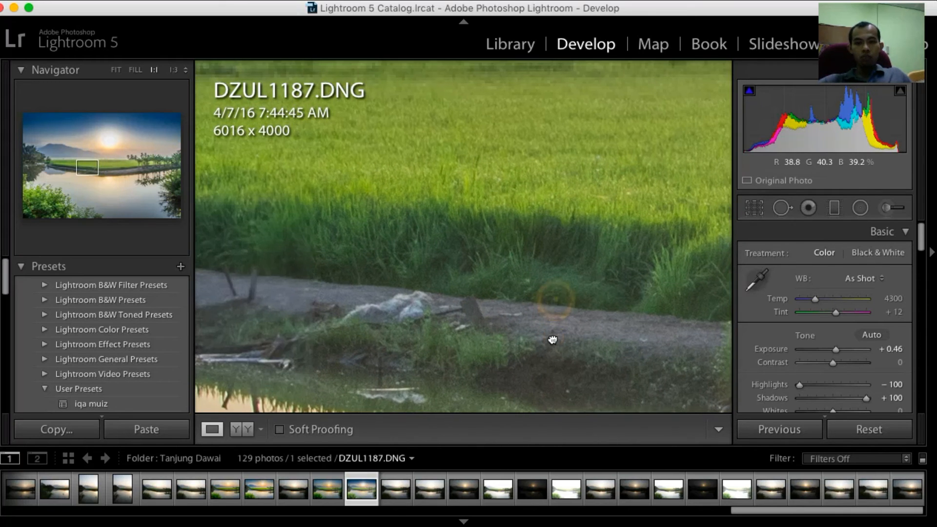
drag(553, 339, 441, 318)
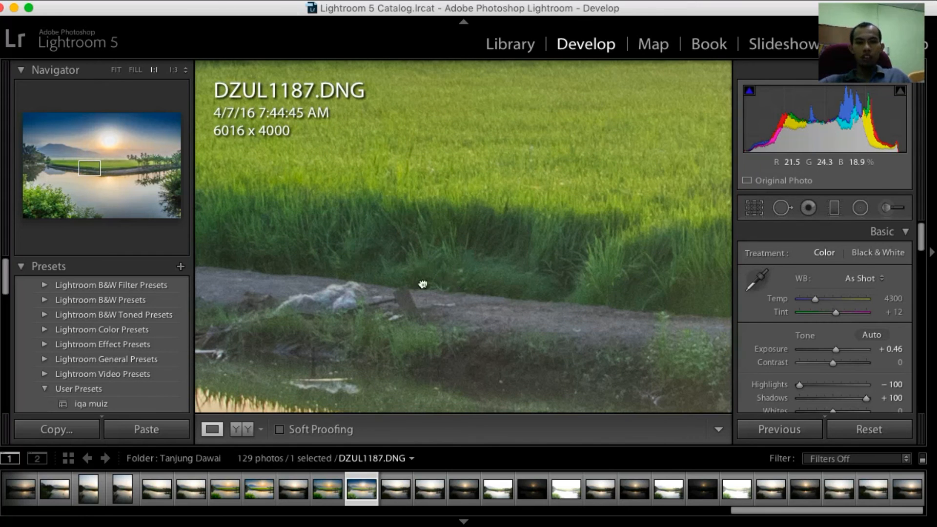
drag(423, 284, 366, 250)
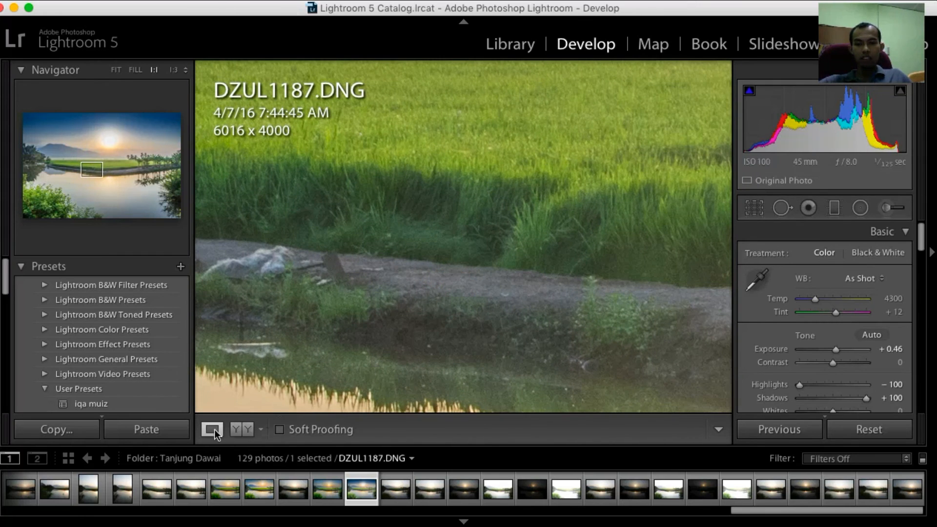
Compare the photo before and after side by side, both as a whole and at 1:1 on the riverbank
click(242, 429)
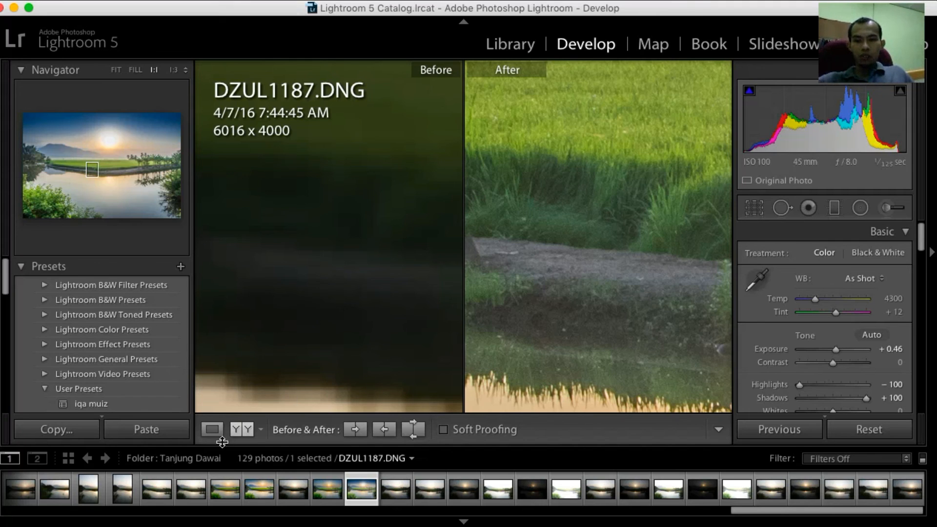
click(377, 214)
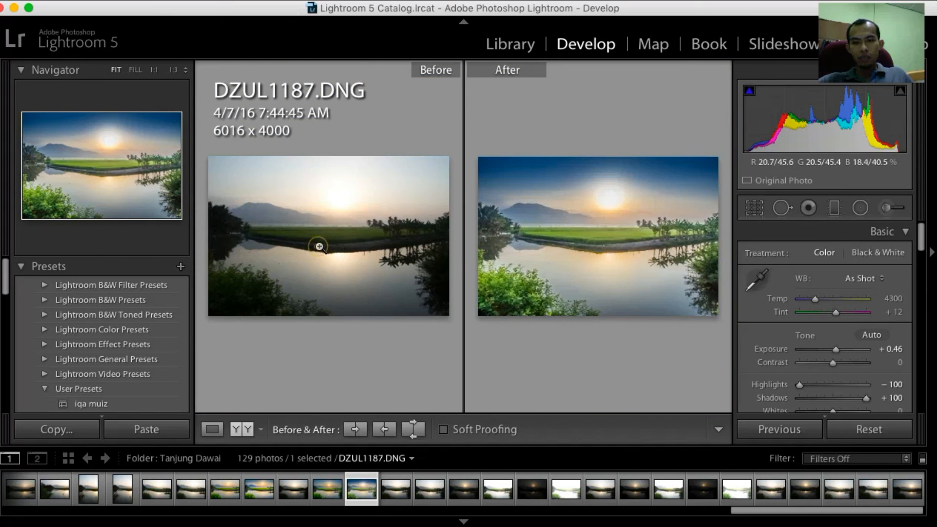
click(332, 239)
drag(387, 180, 344, 245)
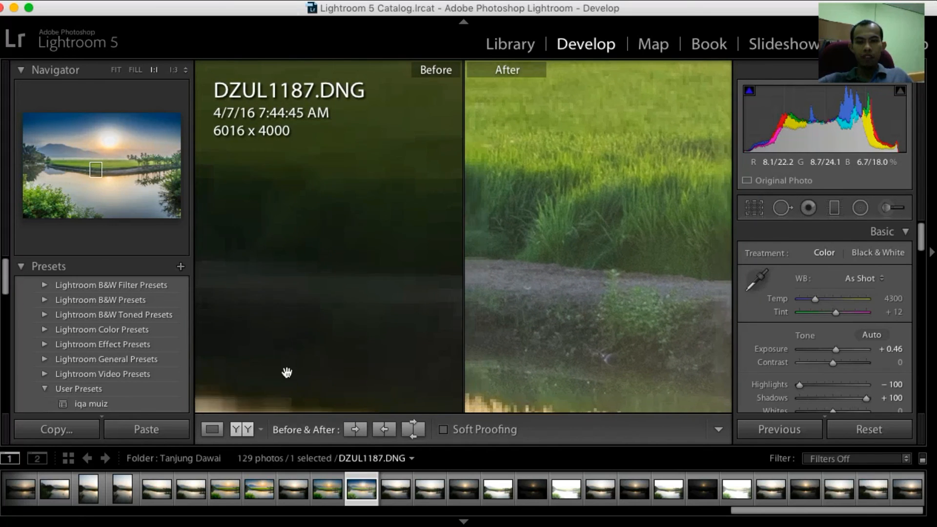
Return from the before/after comparison to the single-photo view and examine the rice field and riverbank at 1:1 magnification
click(210, 430)
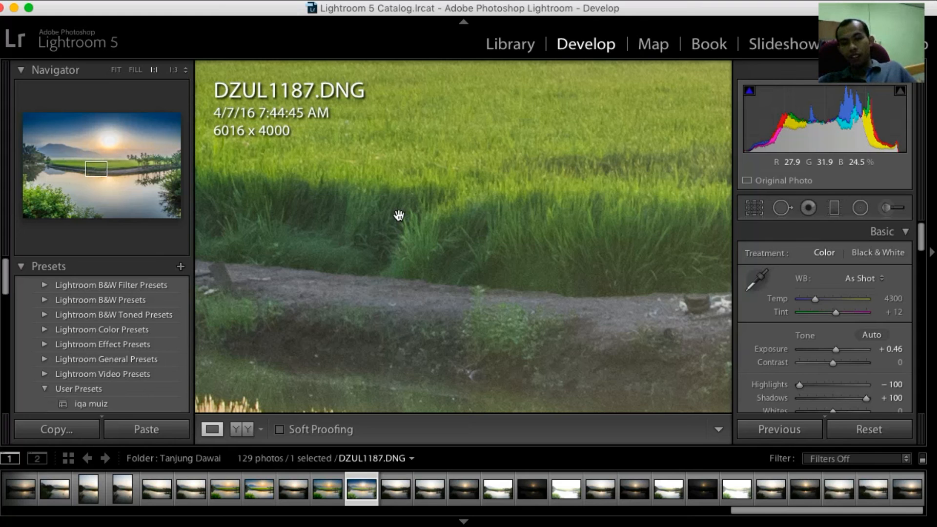
drag(576, 320, 471, 272)
drag(609, 313, 662, 279)
drag(403, 257, 486, 293)
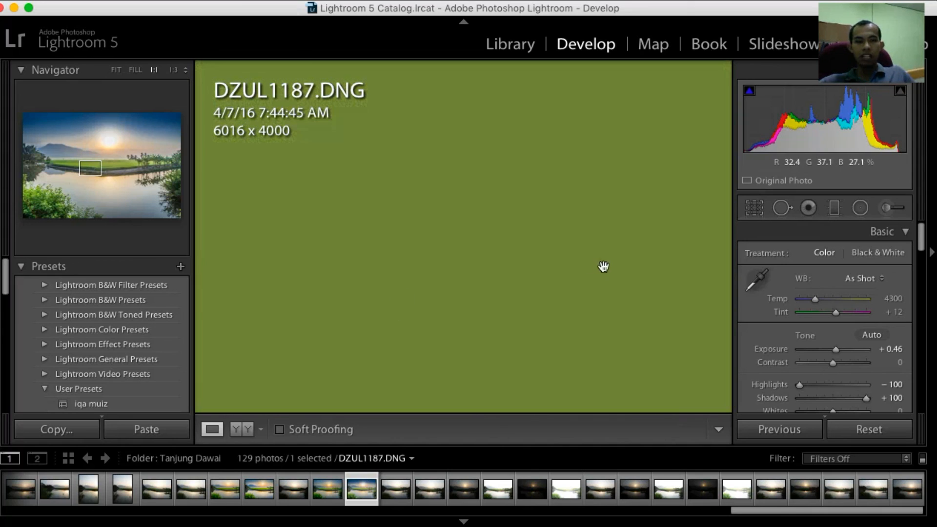
click(438, 264)
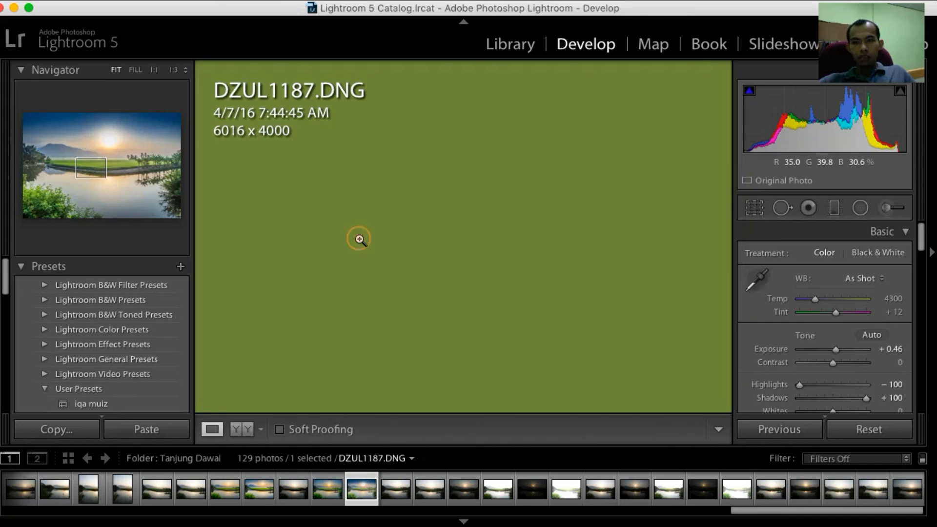
click(356, 325)
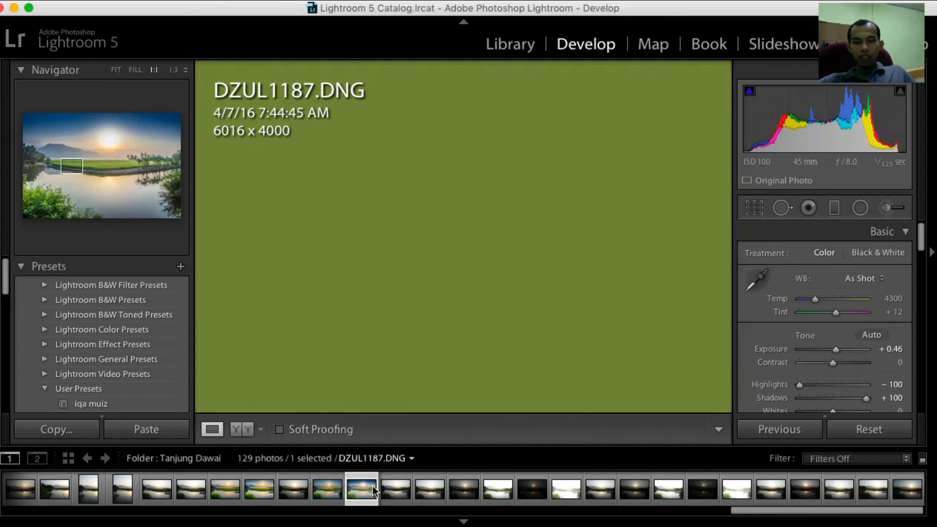
Reload the preview by switching to DZUL1186.DNG and back to DZUL1187.DNG, and view the whole edited photo fitted to the window
key(Left)
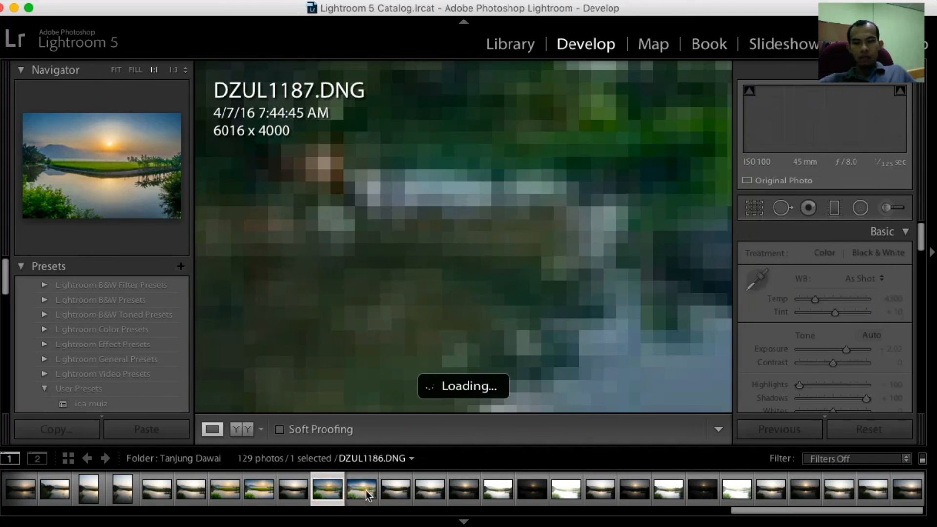
click(365, 490)
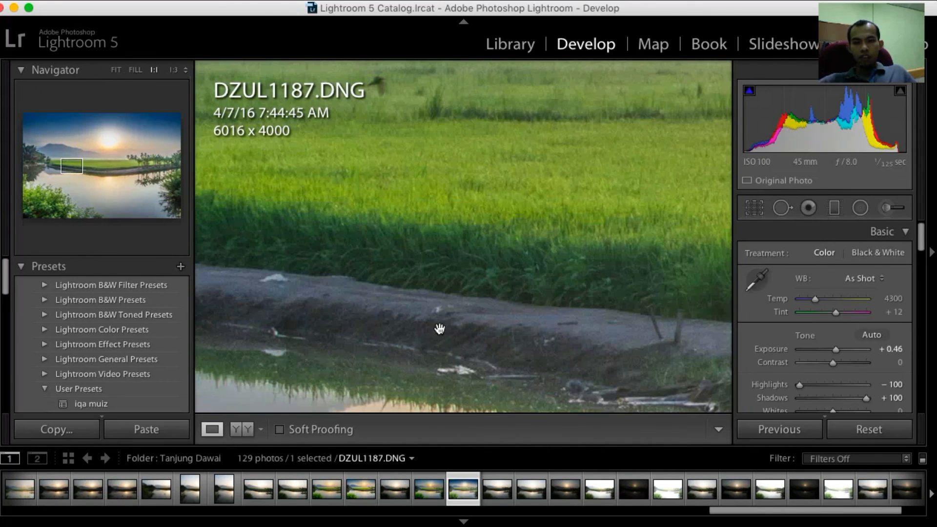
click(441, 329)
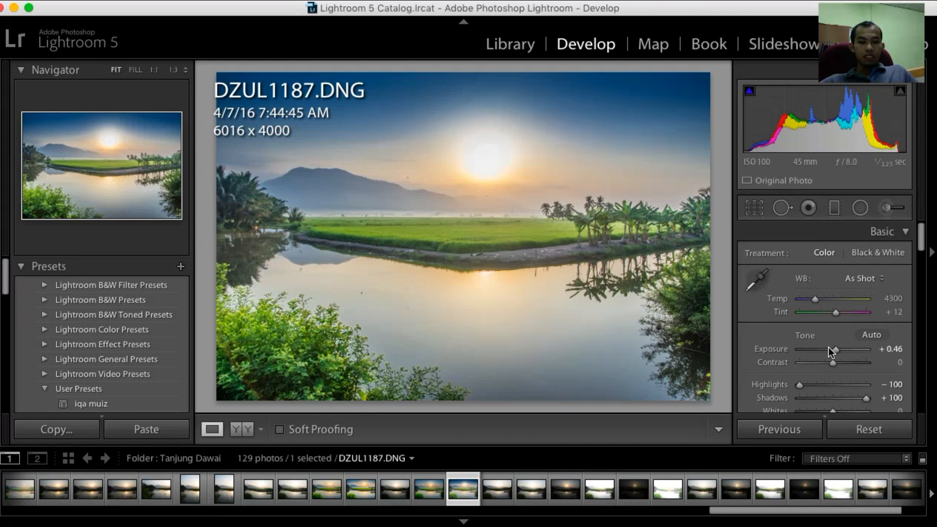
mouse_move(920, 242)
mouse_down()
mouse_move(921, 288)
mouse_move(919, 243)
mouse_up()
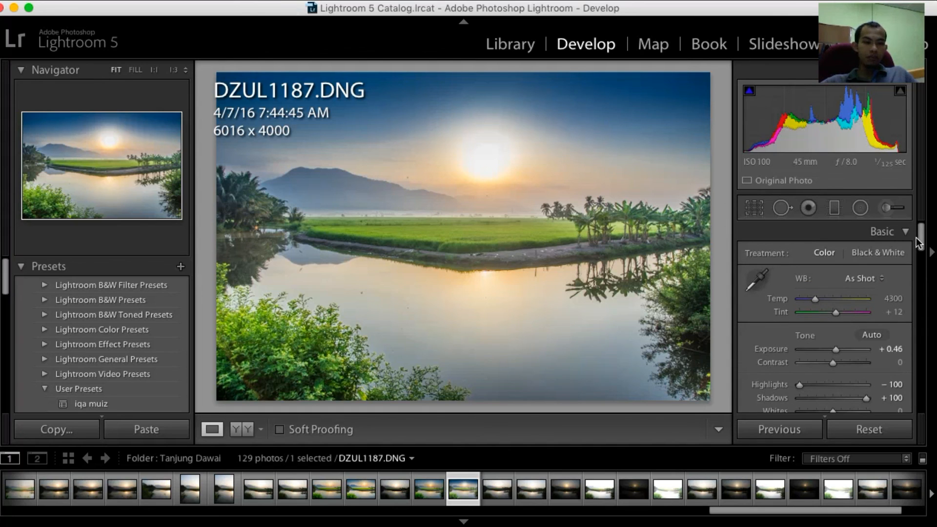